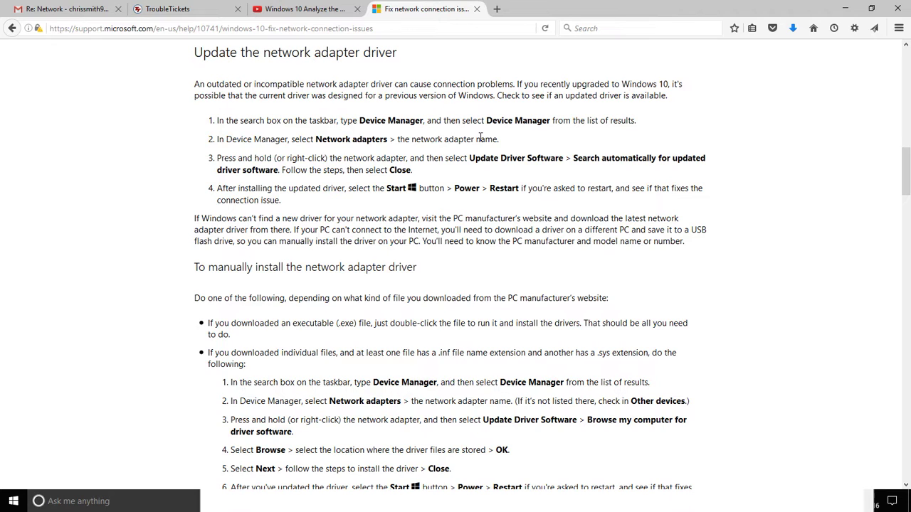
Scroll the network troubleshooting article back up to its title.
left_click(330, 30)
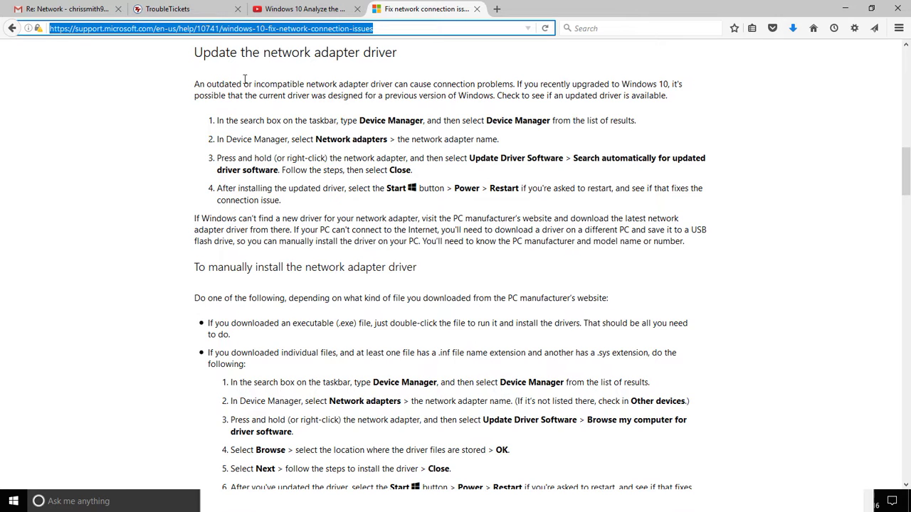
left_click(196, 55)
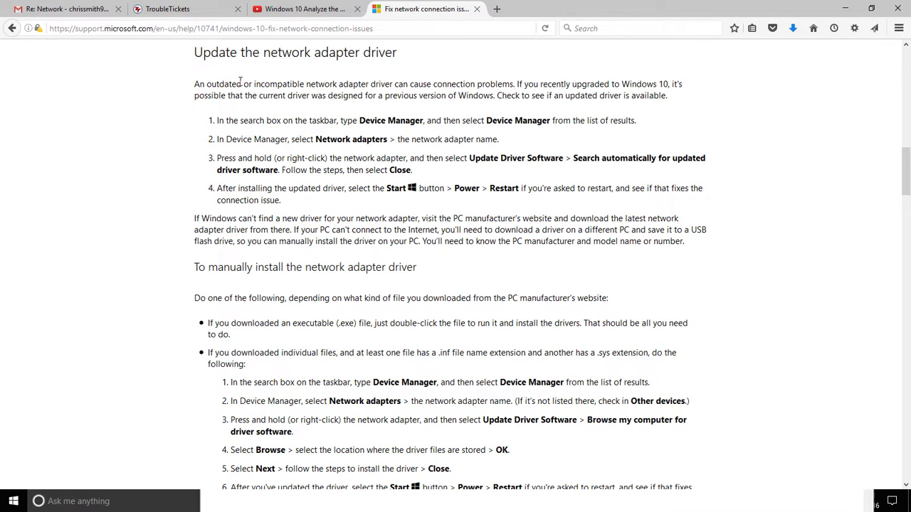
scroll(240, 80, "up", 3)
scroll(317, 174, "up", 12)
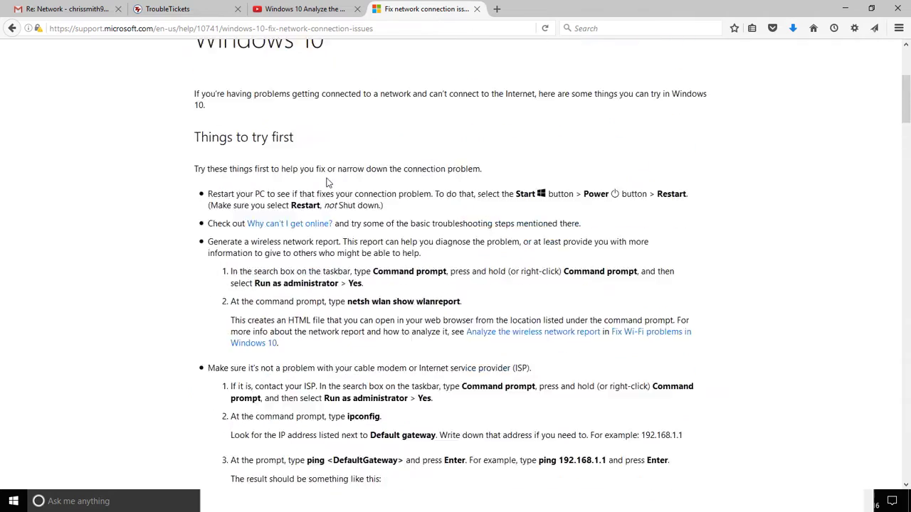
scroll(328, 183, "up", 5)
Scroll down to the 'Update the network adapter driver' section and bring up Windows search.
scroll(285, 203, "down", 3)
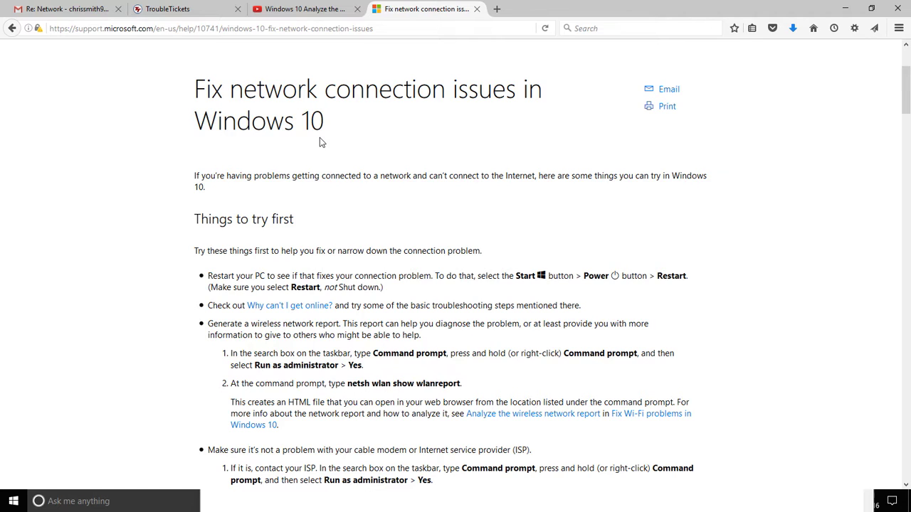
scroll(321, 144, "down", 5)
scroll(325, 146, "down", 4)
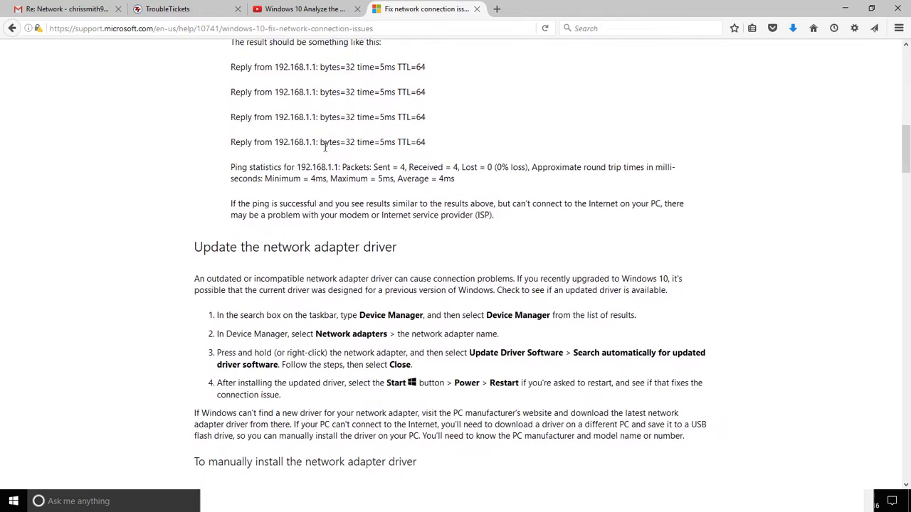
scroll(333, 161, "down", 1)
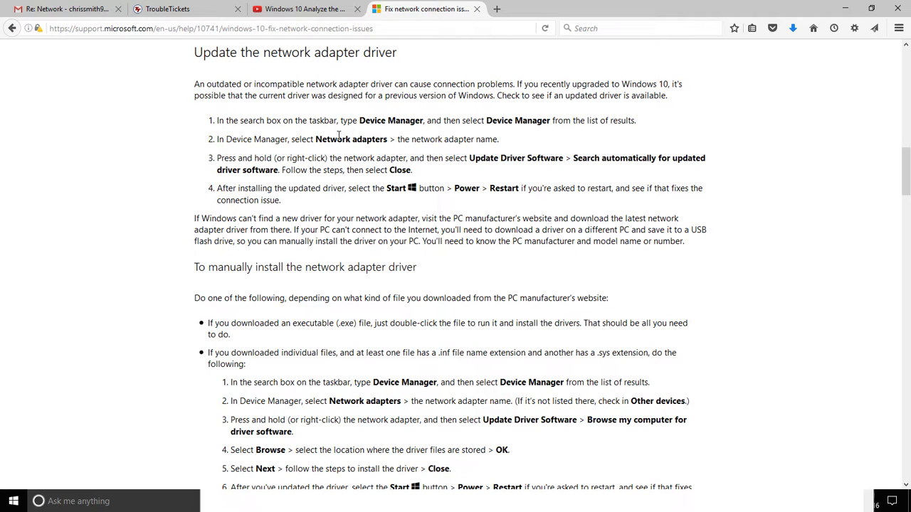
left_click(129, 501)
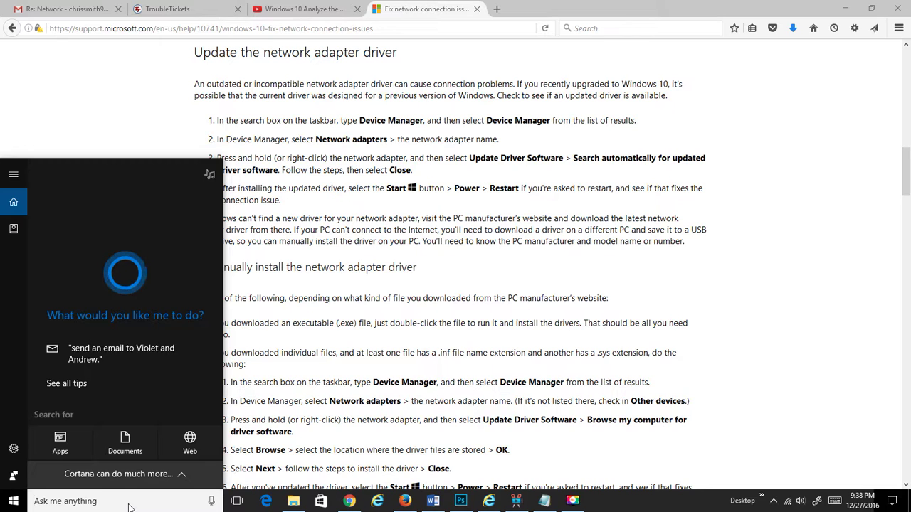
Search 'device mana' and launch Device Manager with Network adapters expanded.
type("de")
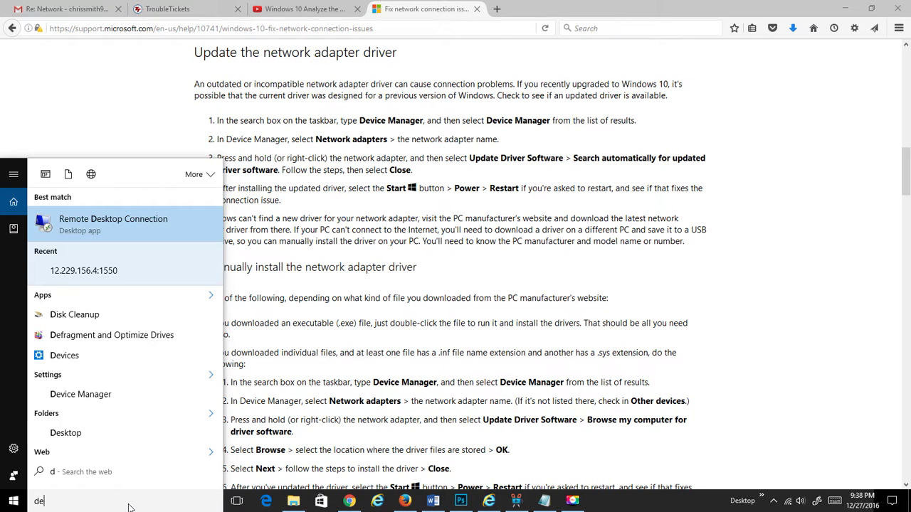
type("vice mana")
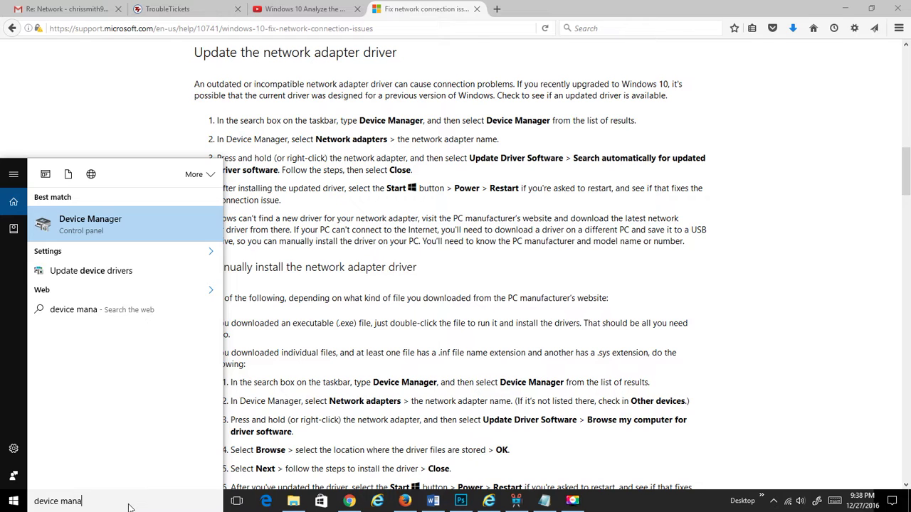
left_click(107, 221)
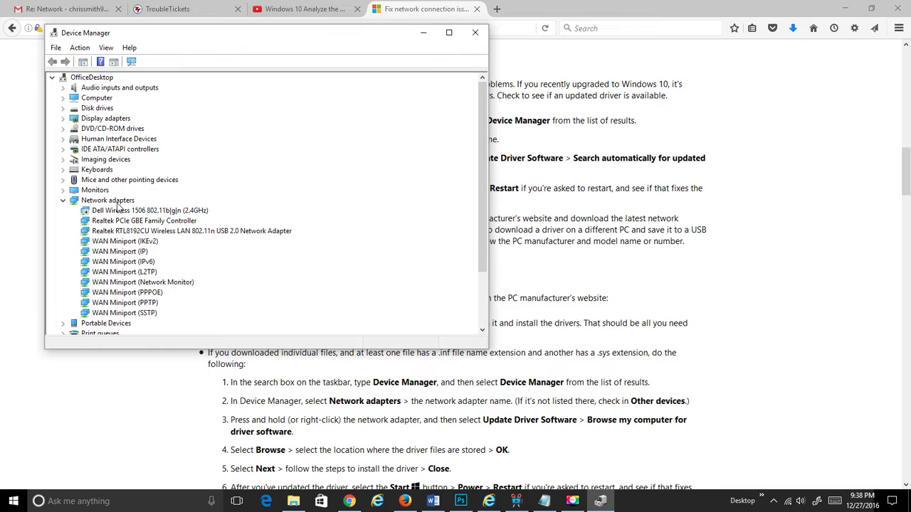
left_click(64, 202)
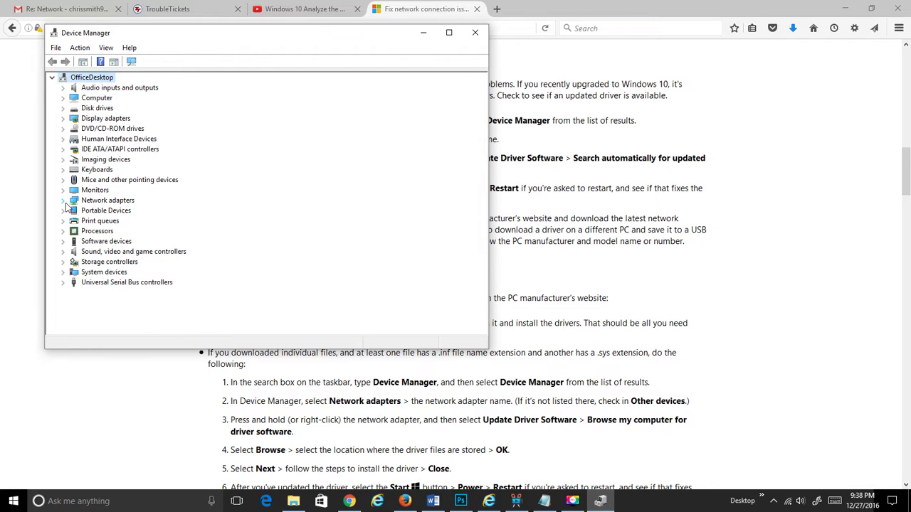
left_click(64, 203)
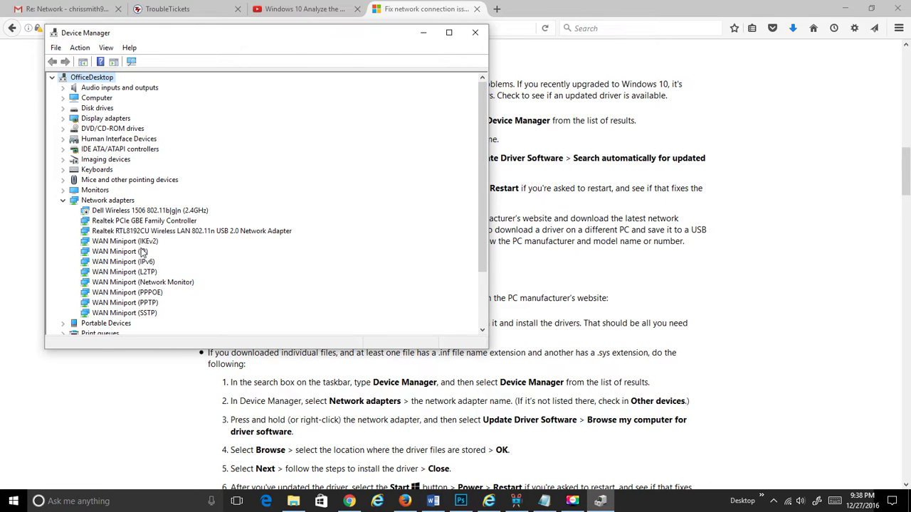
Select the Dell Wireless 1506 adapter and check its context menu without choosing an action.
left_click(168, 213)
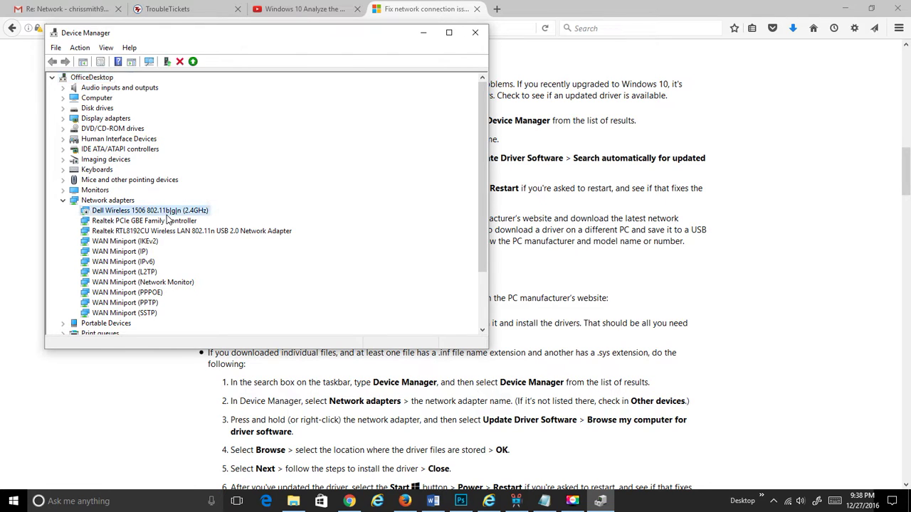
right_click(89, 216)
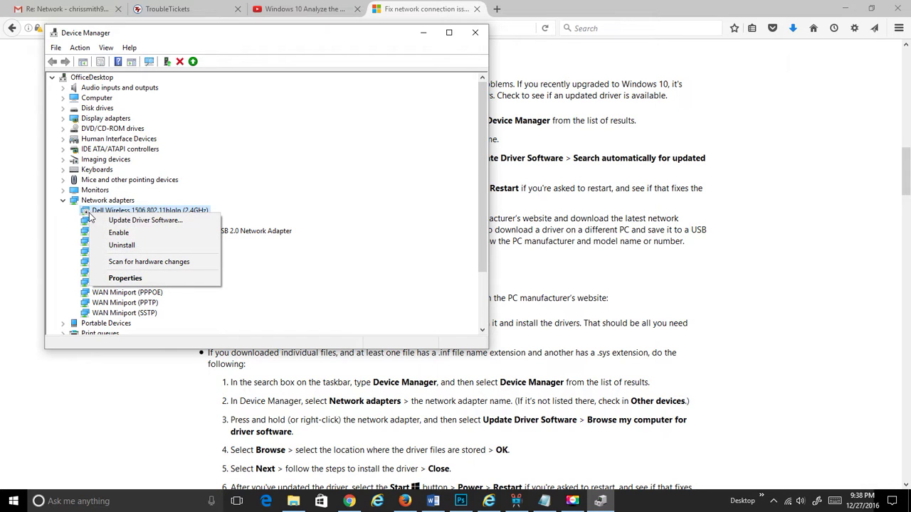
left_click(324, 191)
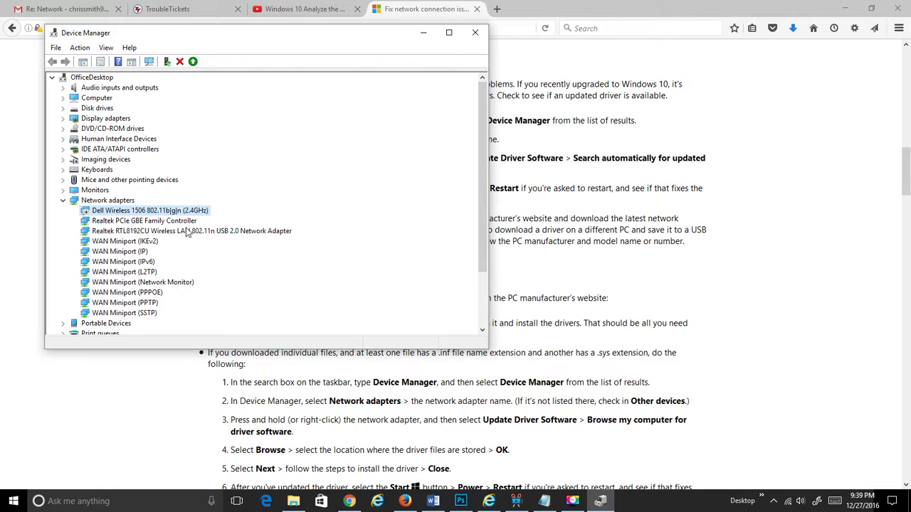
Search 'network' in Windows search and open the Network Connections window.
left_click(119, 501)
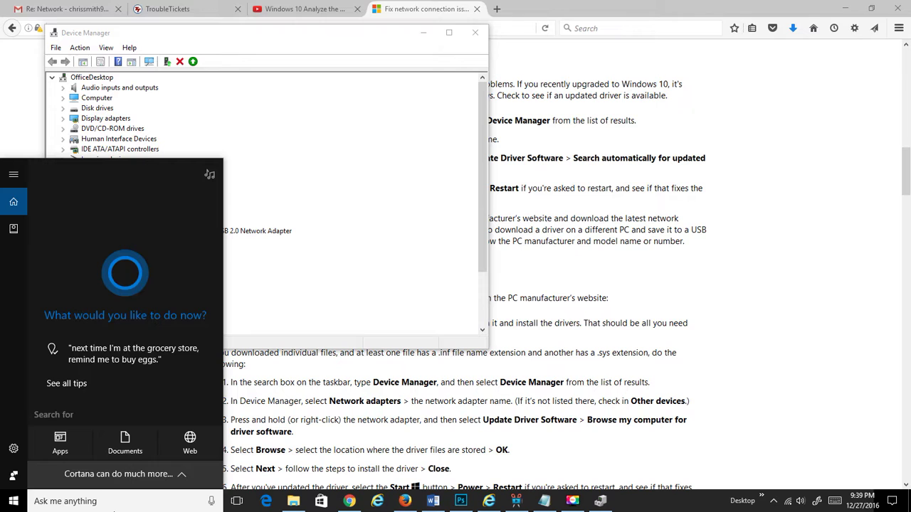
type("network")
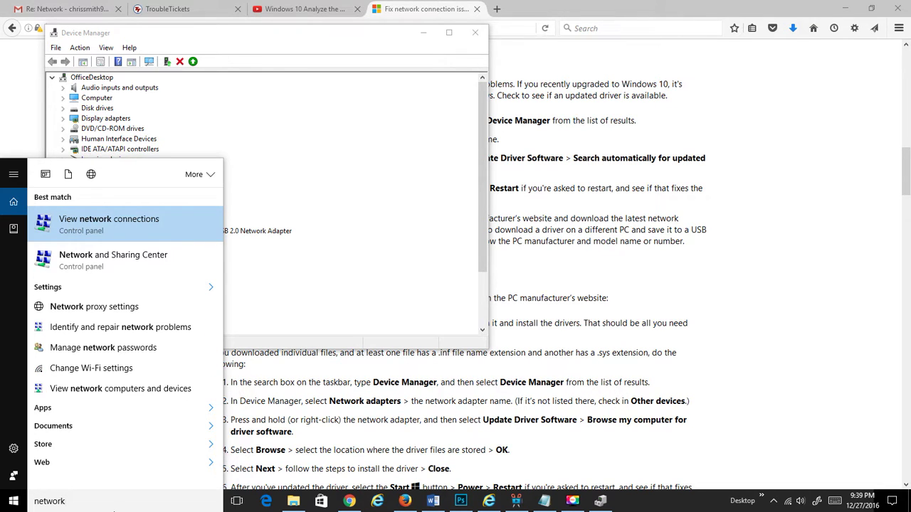
left_click(155, 223)
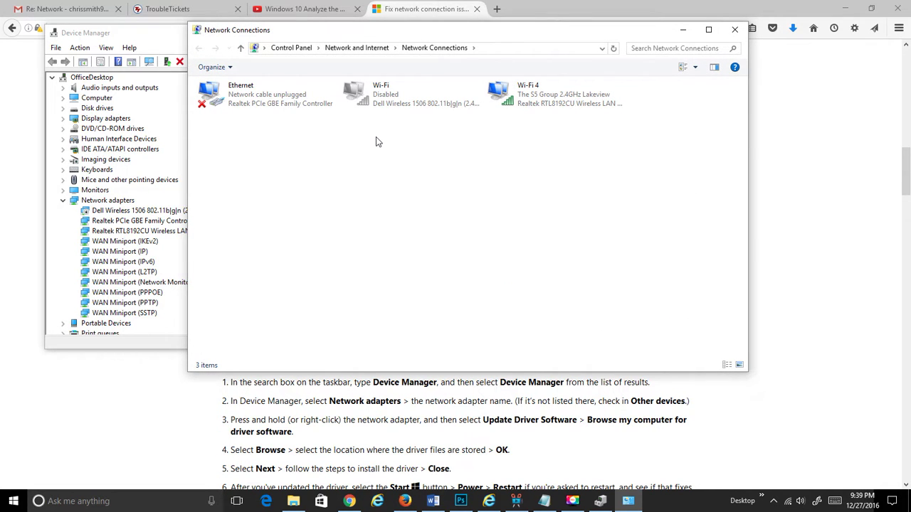
Cycle the connections through Content, Extra large icons, Details and finally Tiles views.
left_click(696, 67)
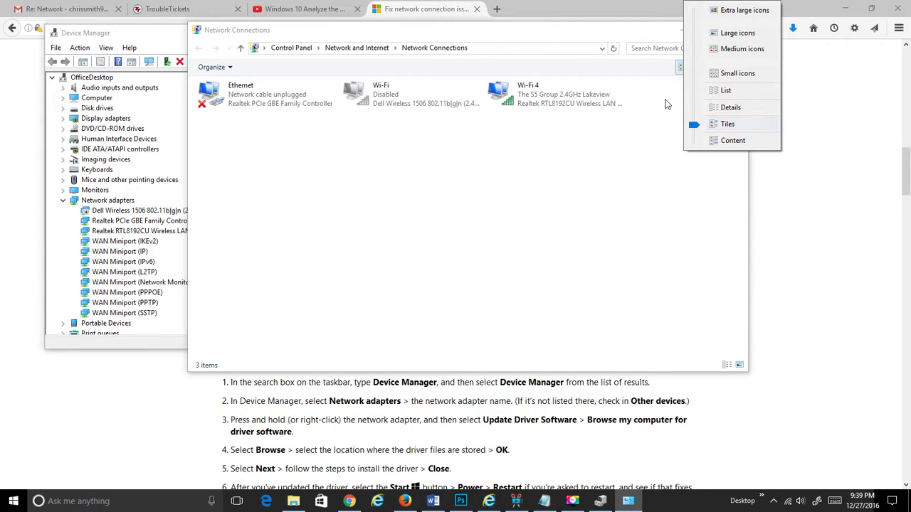
left_click(668, 104)
left_click(685, 69)
left_click(737, 140)
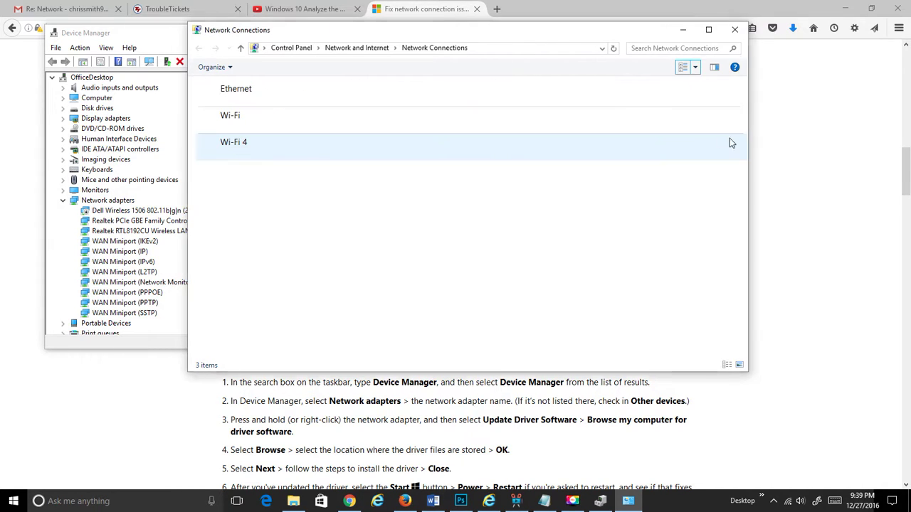
left_click(696, 68)
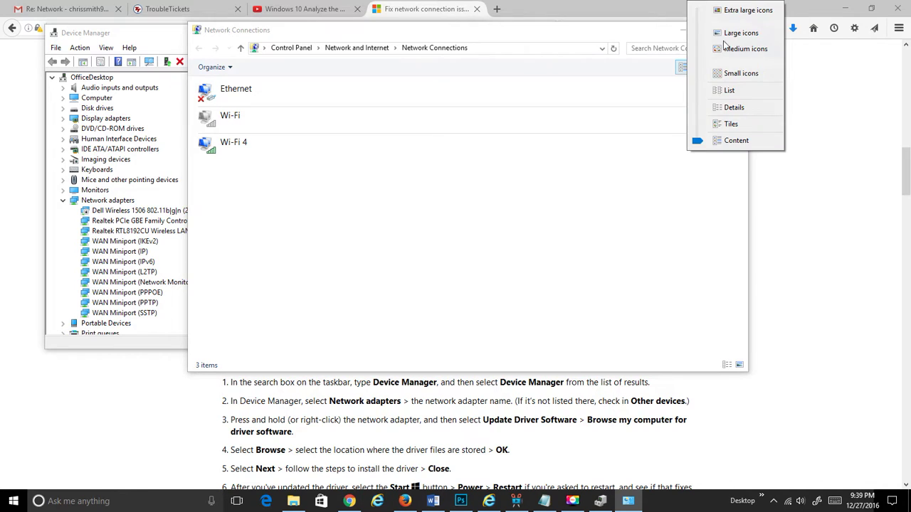
left_click(743, 10)
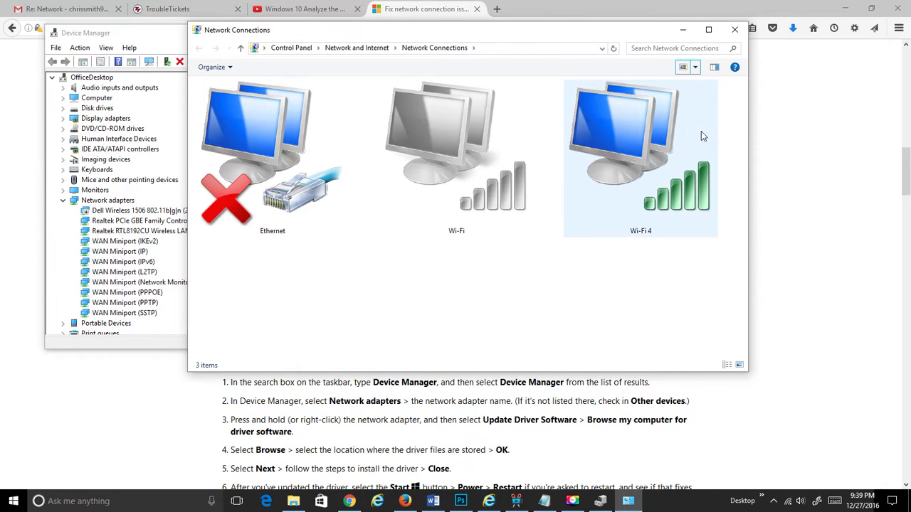
left_click(697, 69)
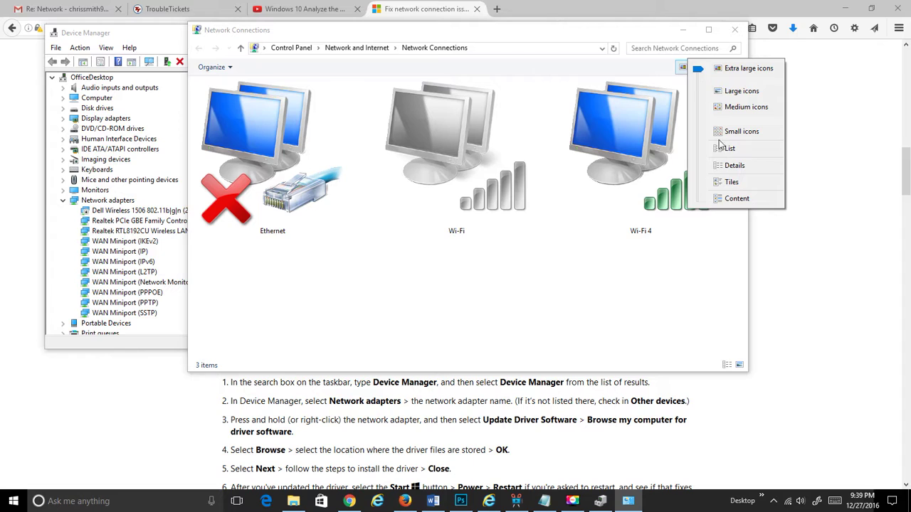
left_click(732, 167)
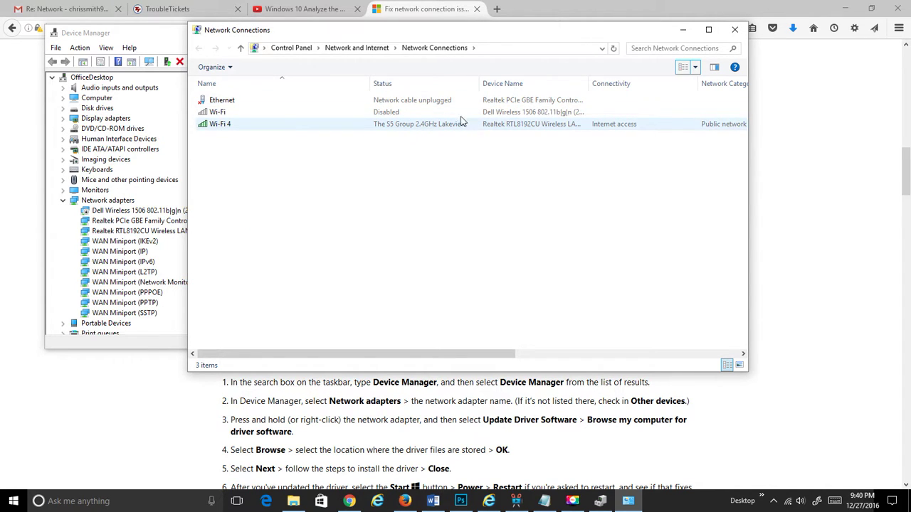
left_click(696, 67)
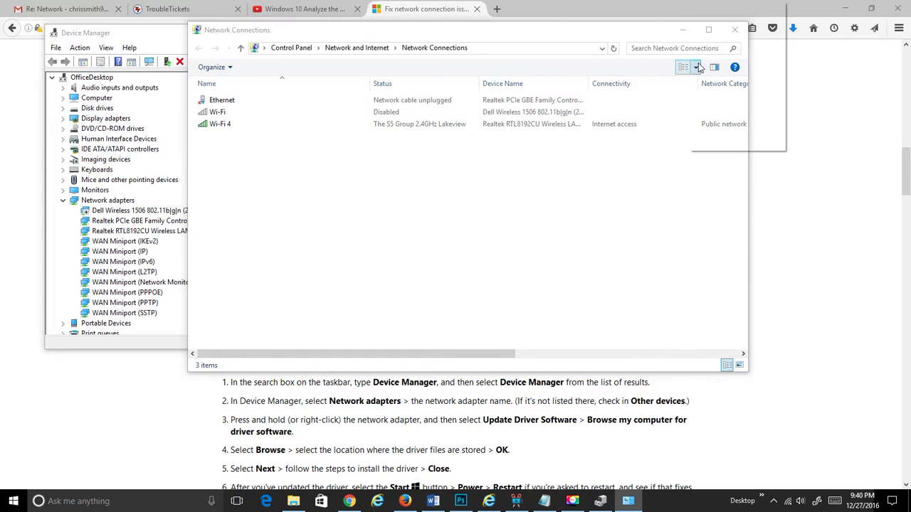
left_click(718, 127)
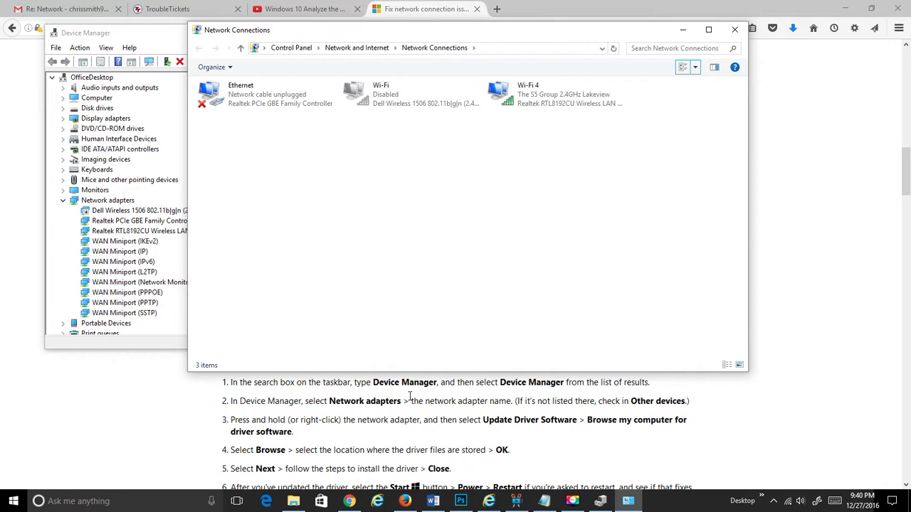
right_click(548, 109)
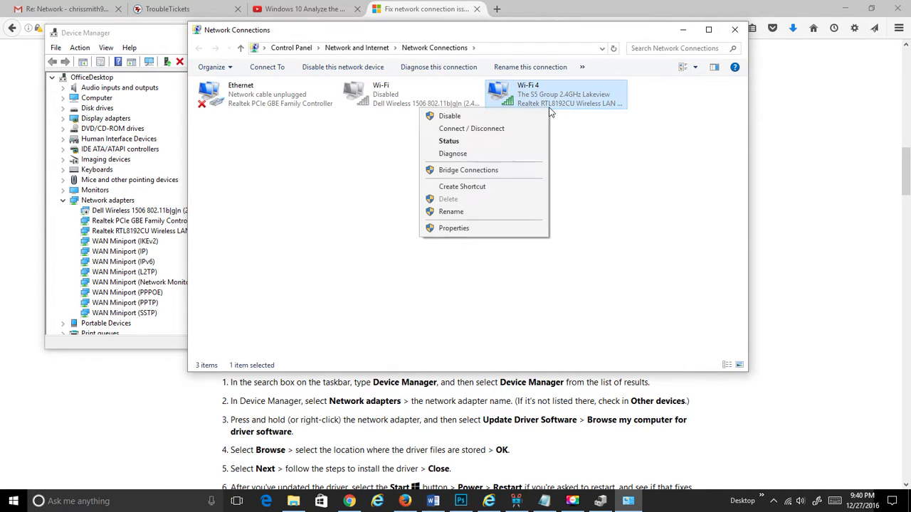
From Wi-Fi 4 properties, configure the Realtek RTL8192CU adapter and start Update Driver on its Driver tab.
left_click(526, 235)
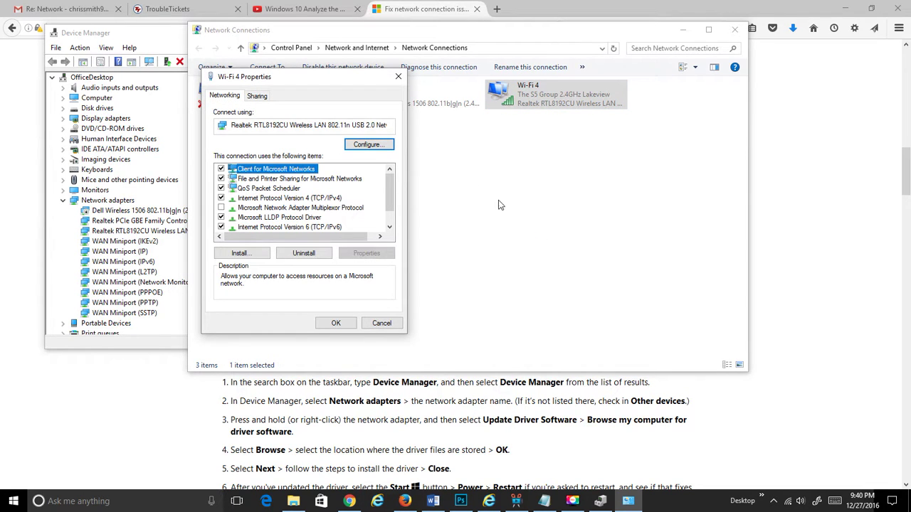
left_click(370, 145)
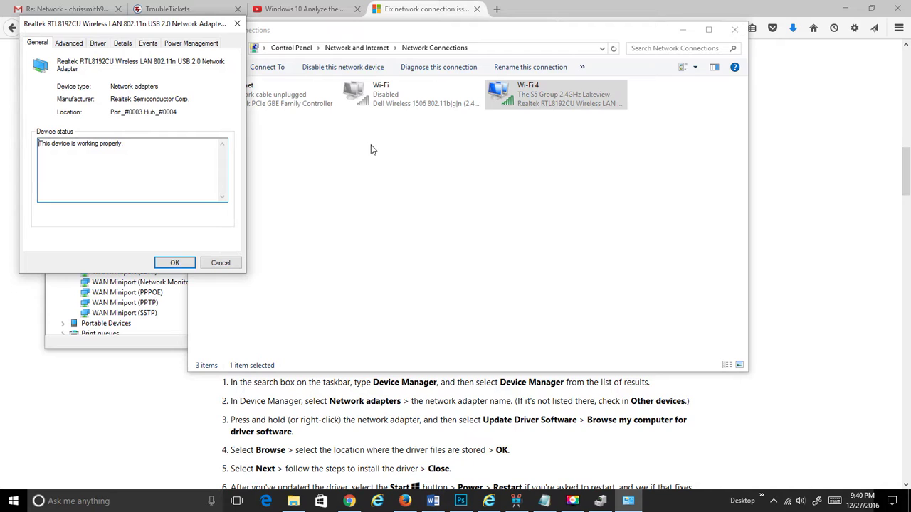
left_click_drag(145, 28, 464, 126)
left_click(417, 143)
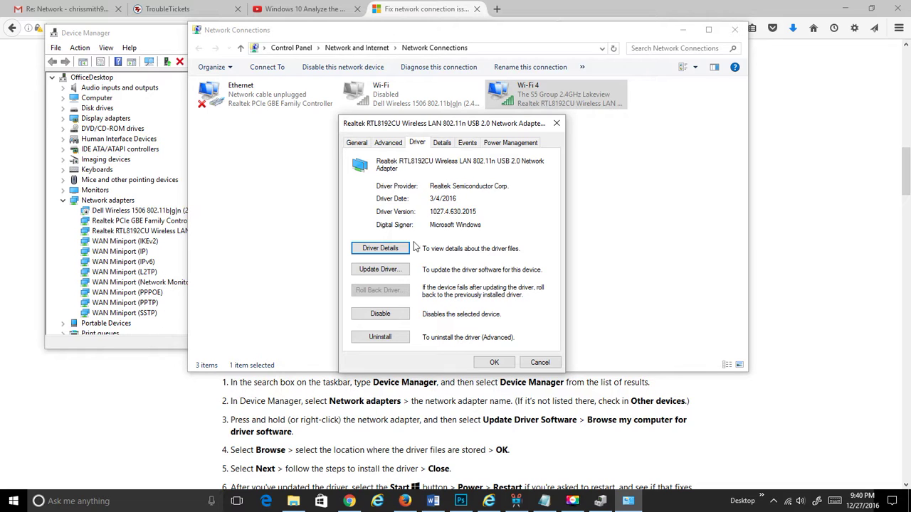
left_click(380, 269)
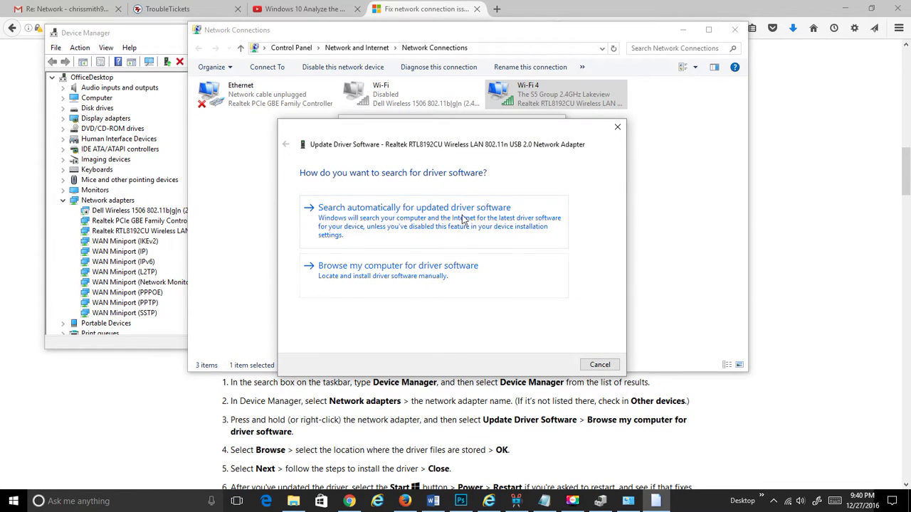
Search automatically for a newer Realtek driver, then close the wizard and adapter properties.
left_click(470, 226)
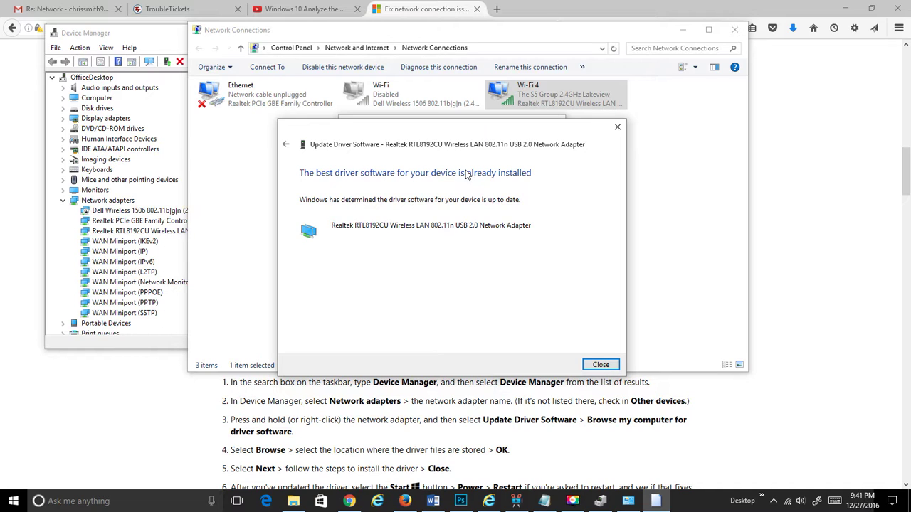
left_click(601, 364)
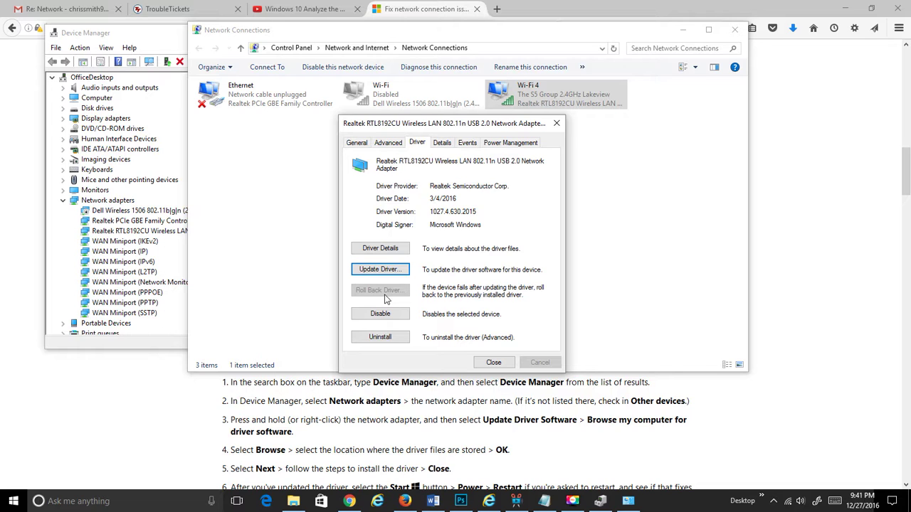
left_click(491, 363)
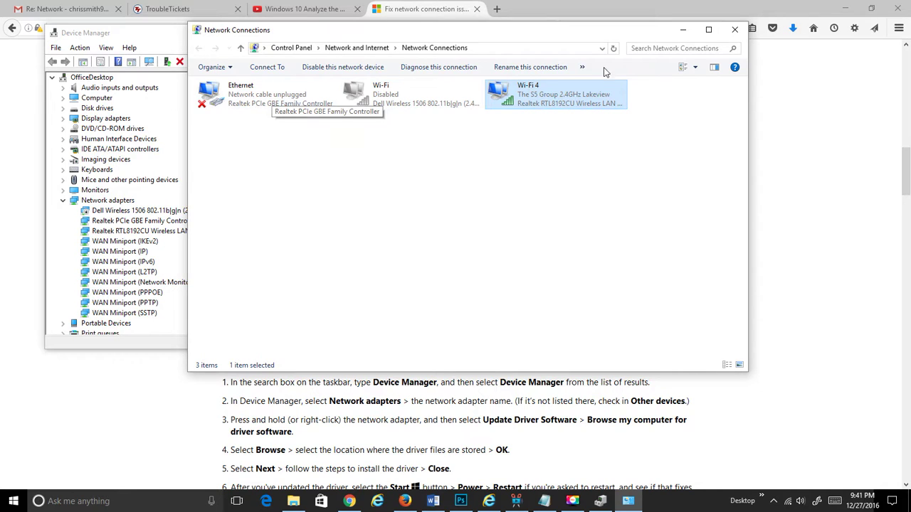
Reopen and cancel Wi-Fi 4 properties, close Network Connections, and move Device Manager down-left.
right_click(566, 101)
left_click(523, 215)
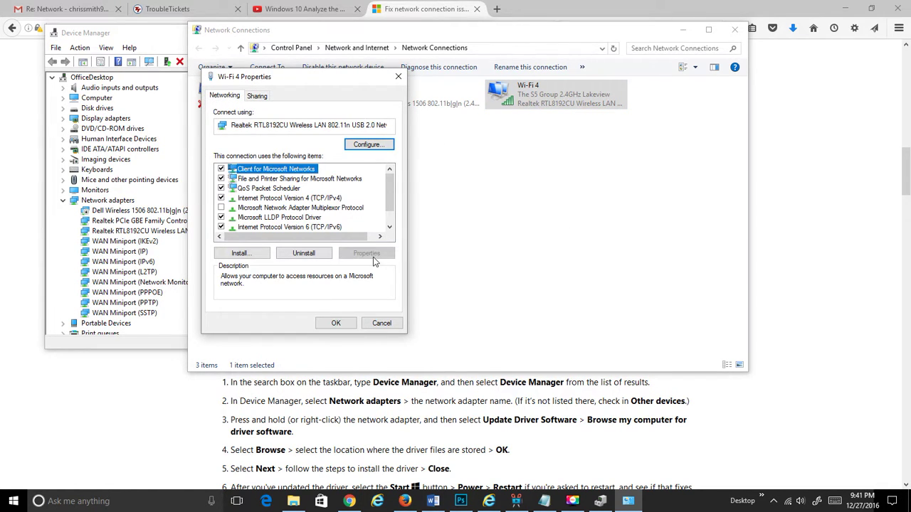
left_click(390, 324)
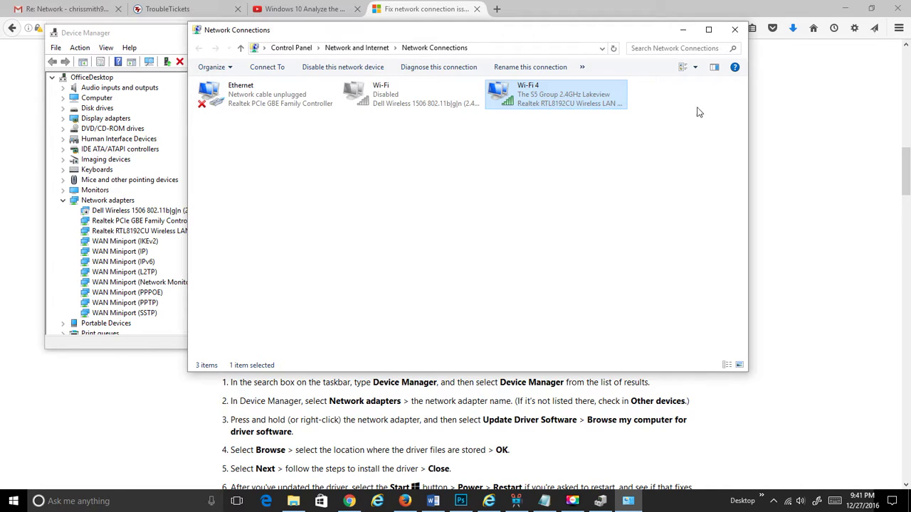
left_click(733, 30)
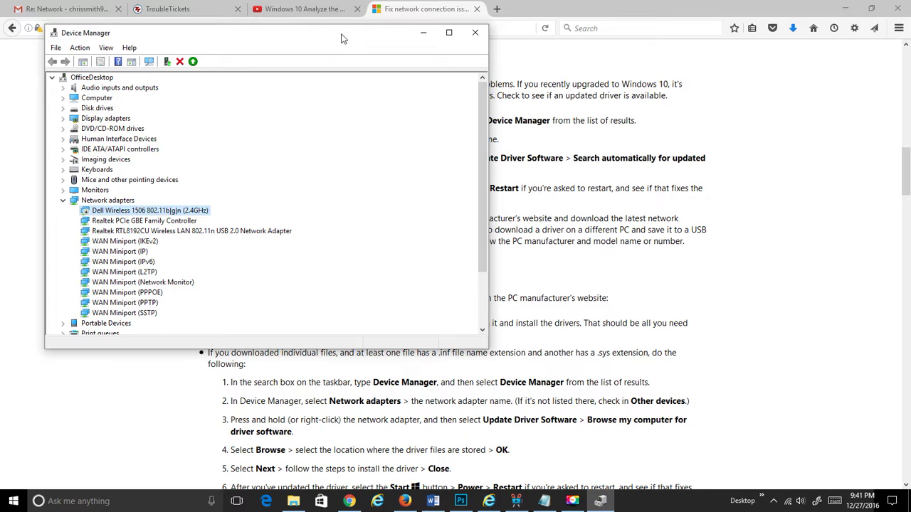
left_click_drag(340, 37, 522, 187)
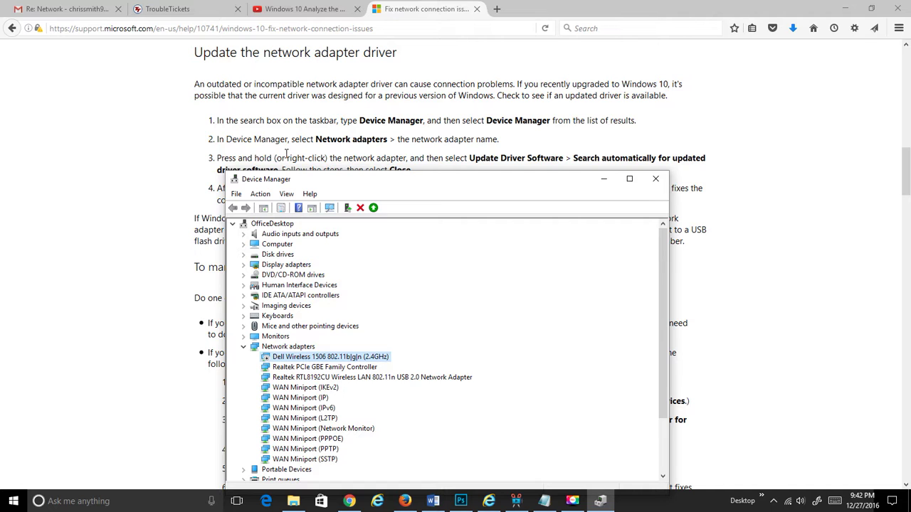
Re-expand Network adapters, reposition Device Manager, and select the Dell Wireless 1506 adapter.
left_click(304, 347)
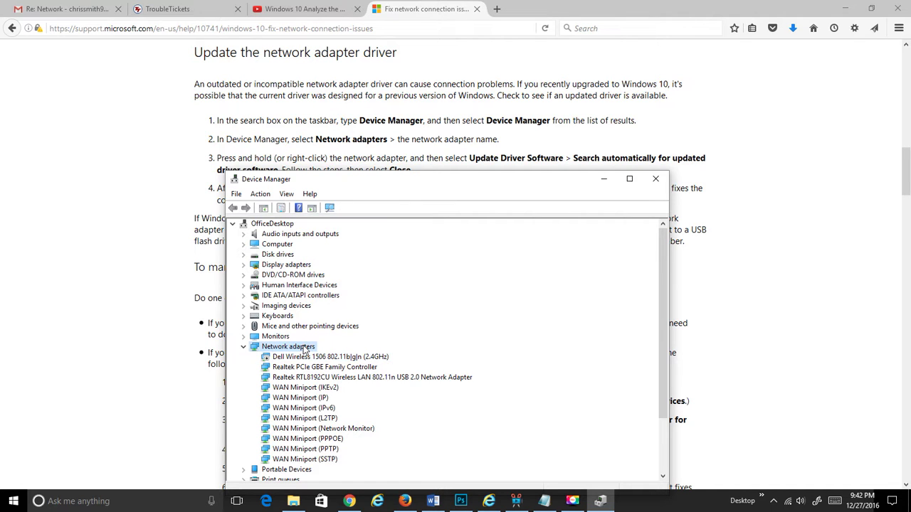
double_click(304, 347)
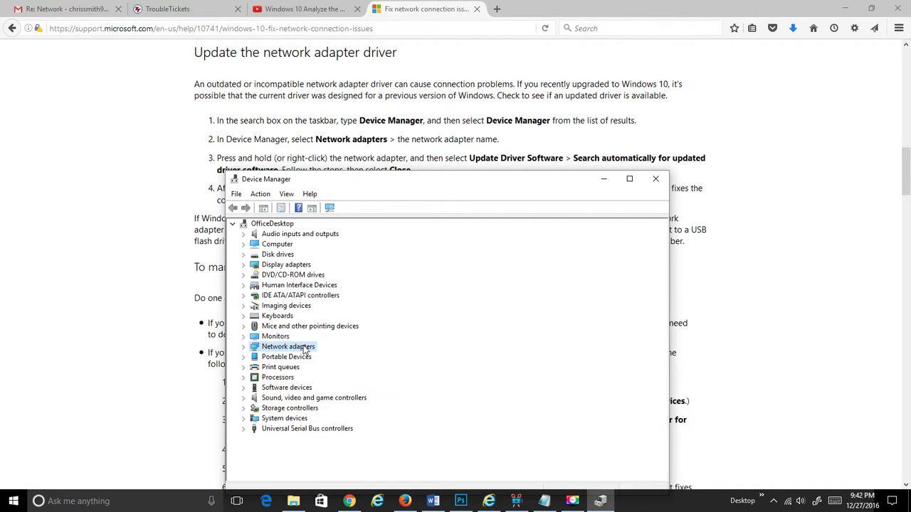
left_click(243, 347)
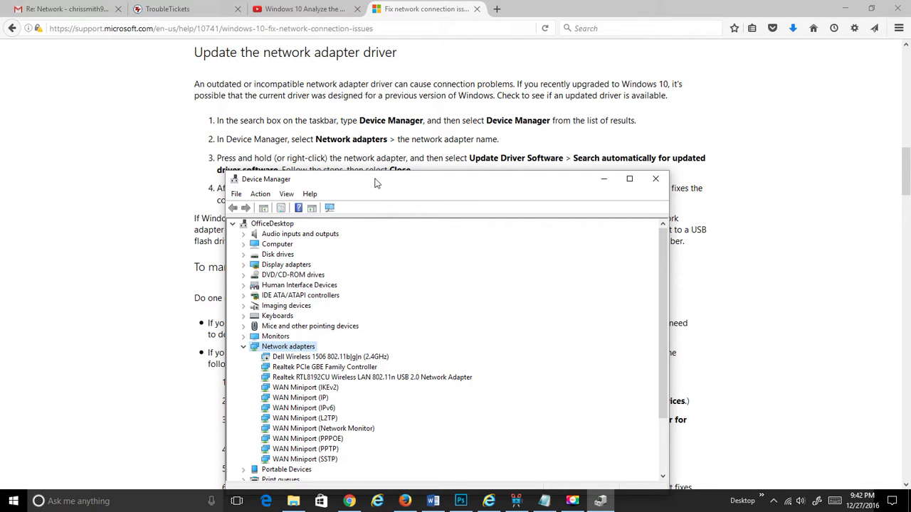
left_click_drag(379, 183, 394, 227)
right_click(405, 422)
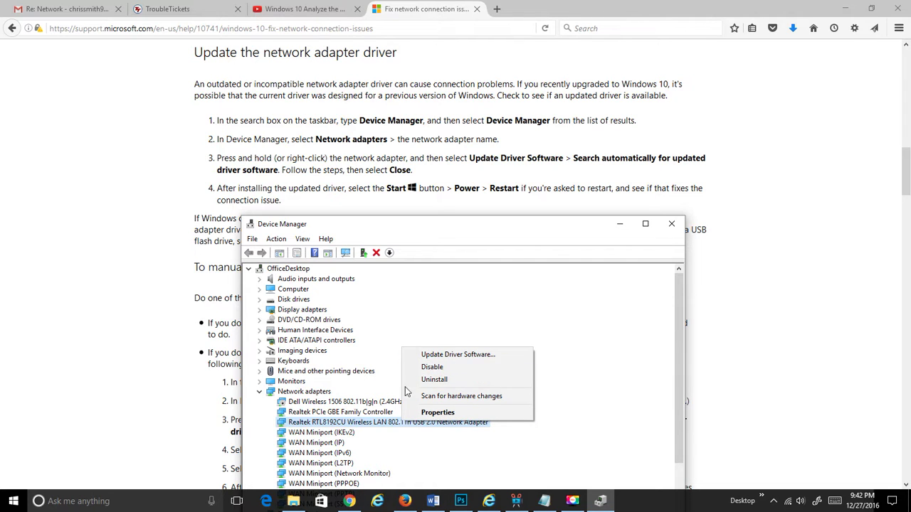
left_click(398, 402)
Update the Dell Wireless 1506 driver via automatic search and close the wizard after success.
right_click(411, 404)
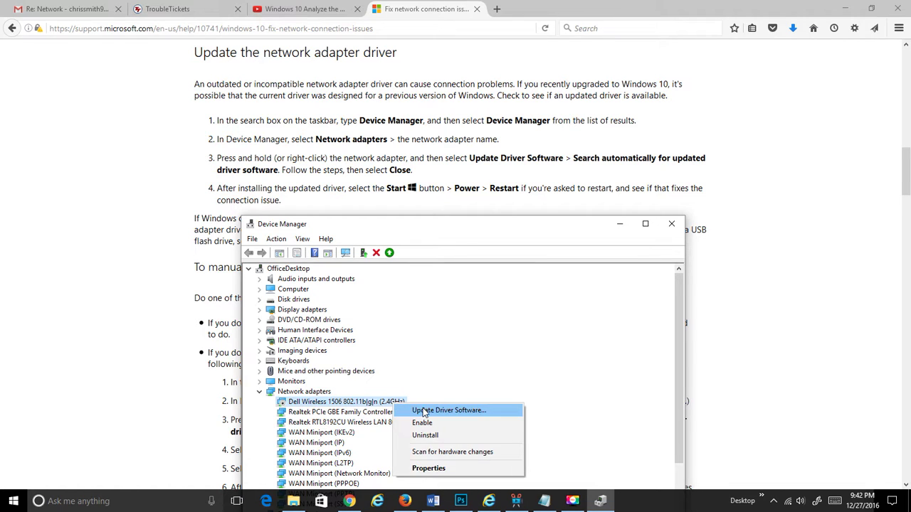
left_click(442, 411)
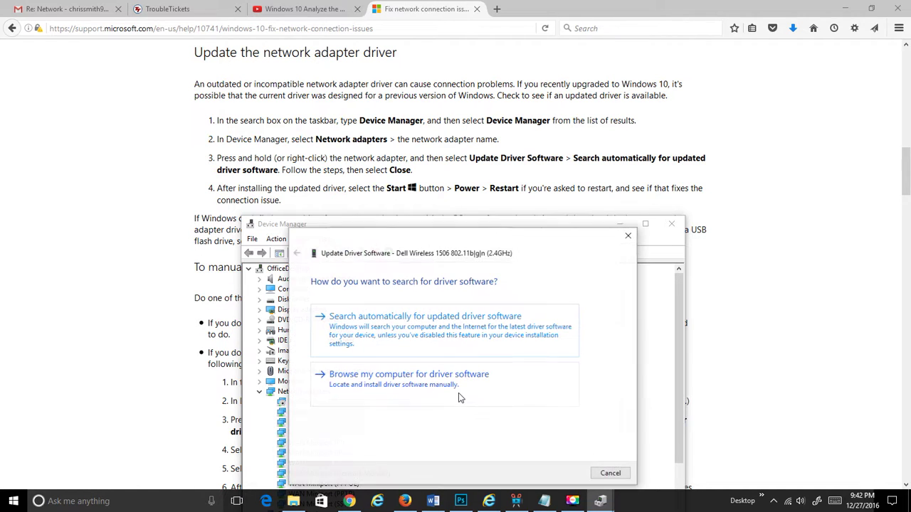
left_click(470, 332)
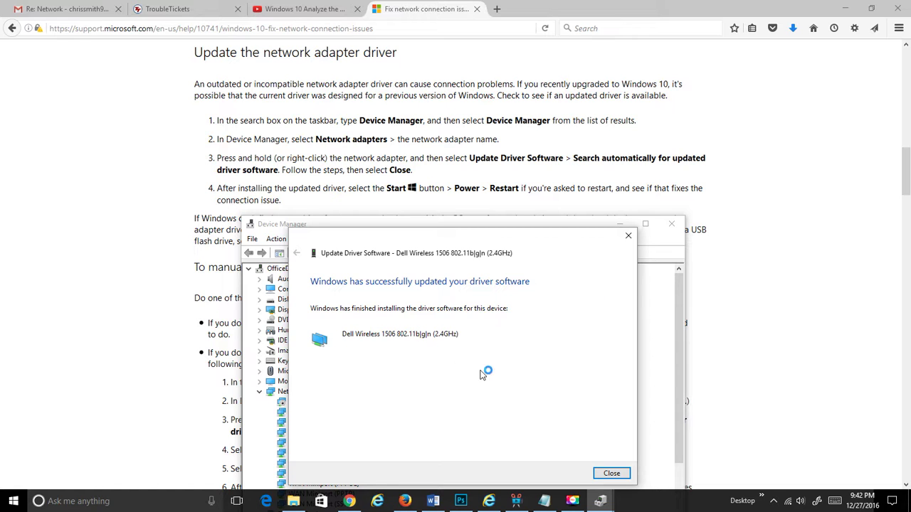
left_click(609, 473)
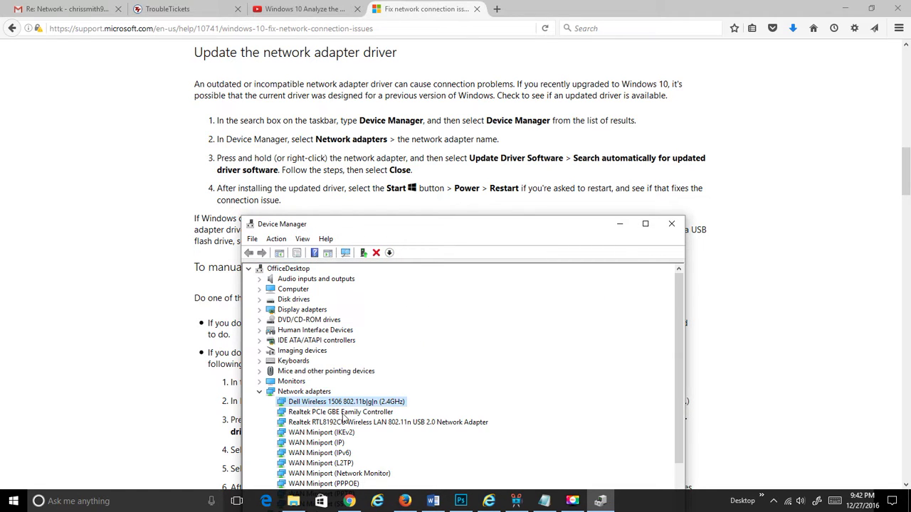
Disable the Dell Wireless 1506 adapter, confirm with Yes, and nudge Device Manager down.
right_click(328, 405)
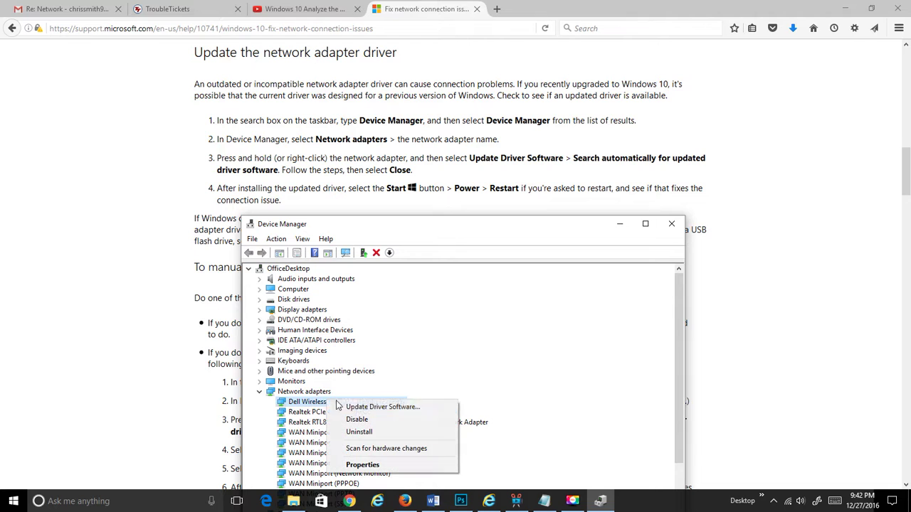
left_click(358, 420)
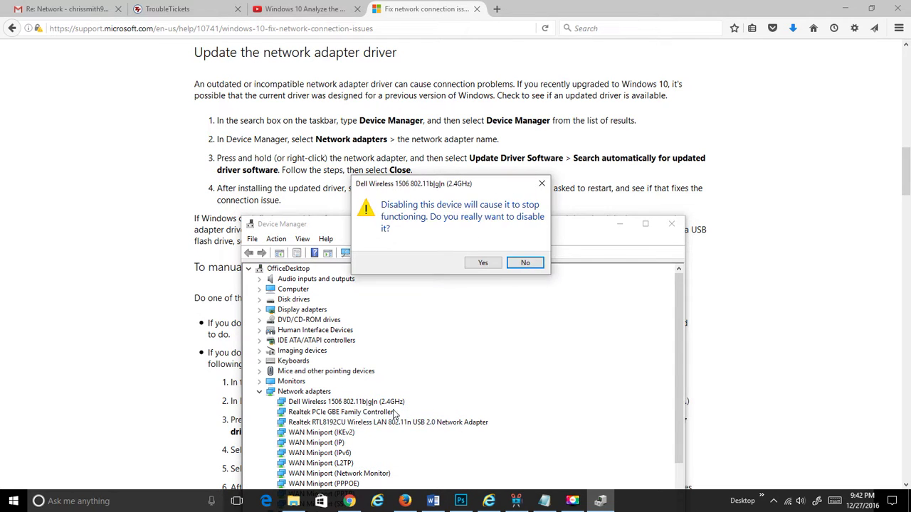
left_click(483, 264)
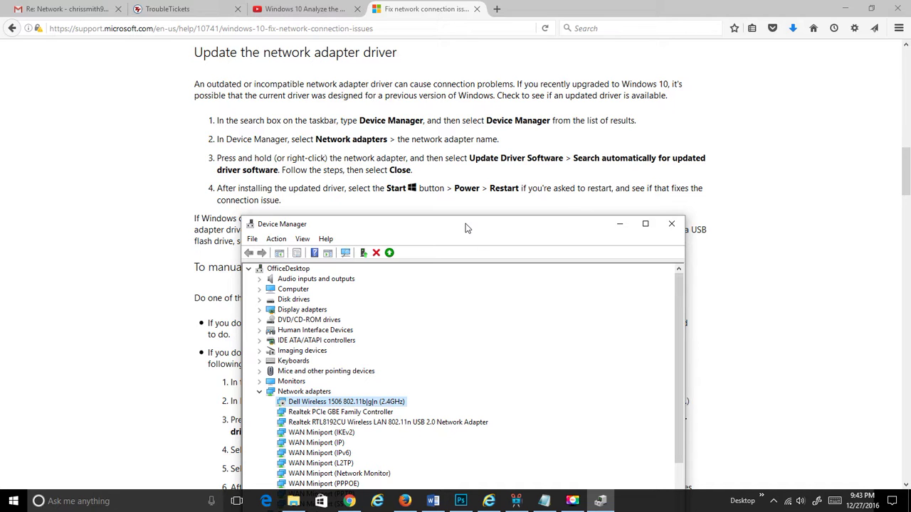
left_click_drag(466, 228, 461, 261)
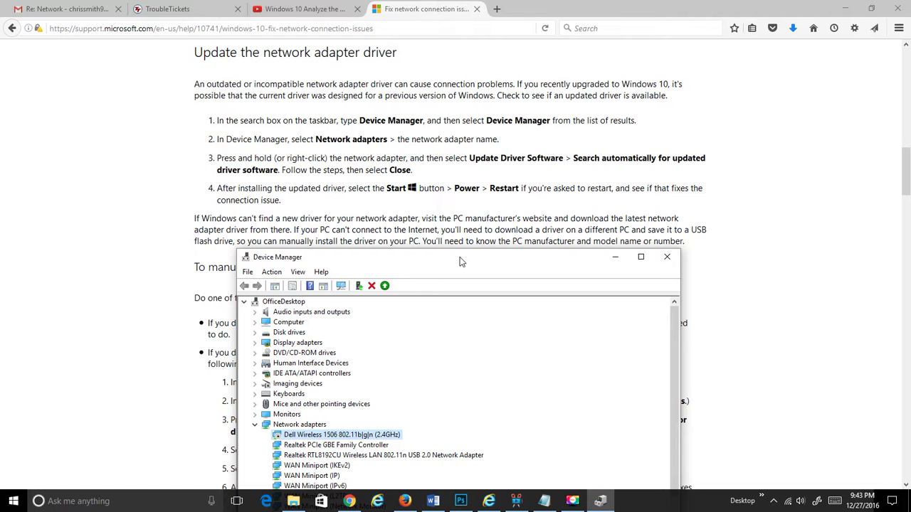
Check the wireless connection status from the taskbar, then dismiss the Wi-Fi panel back to the article.
mouse_move(789, 502)
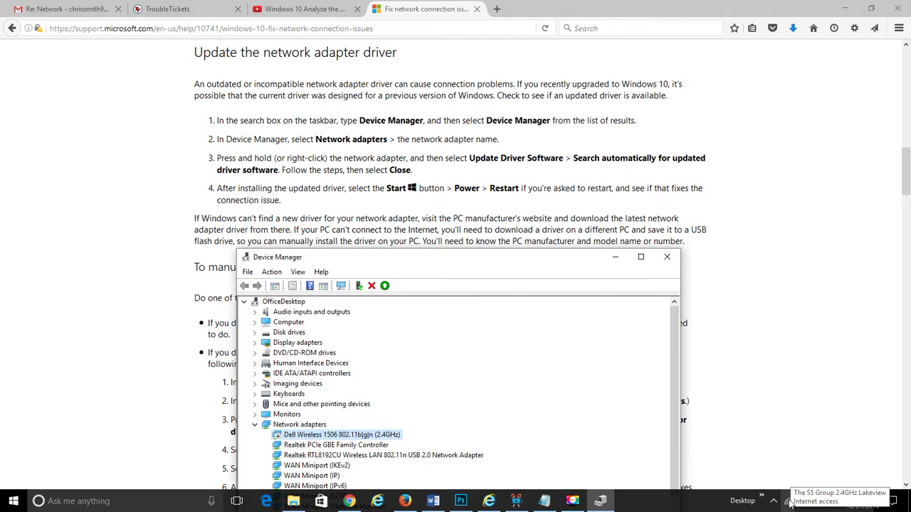
left_click(788, 503)
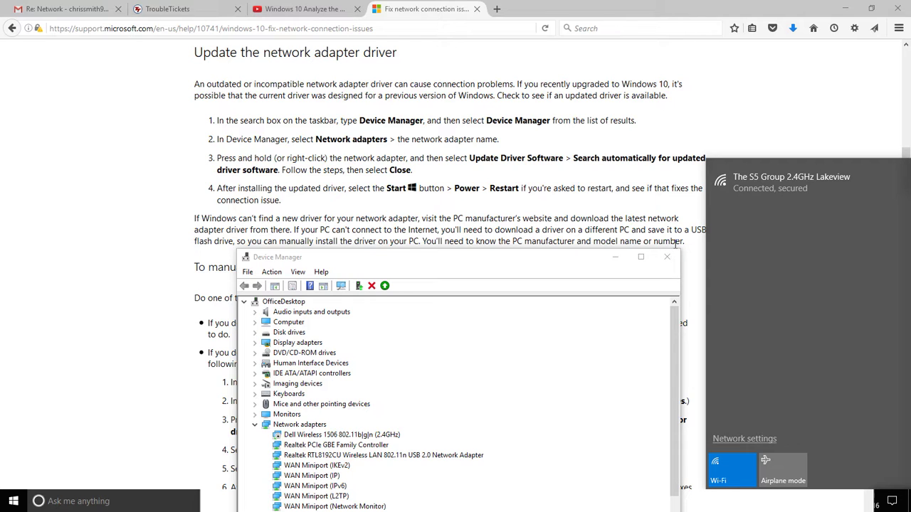
left_click(655, 211)
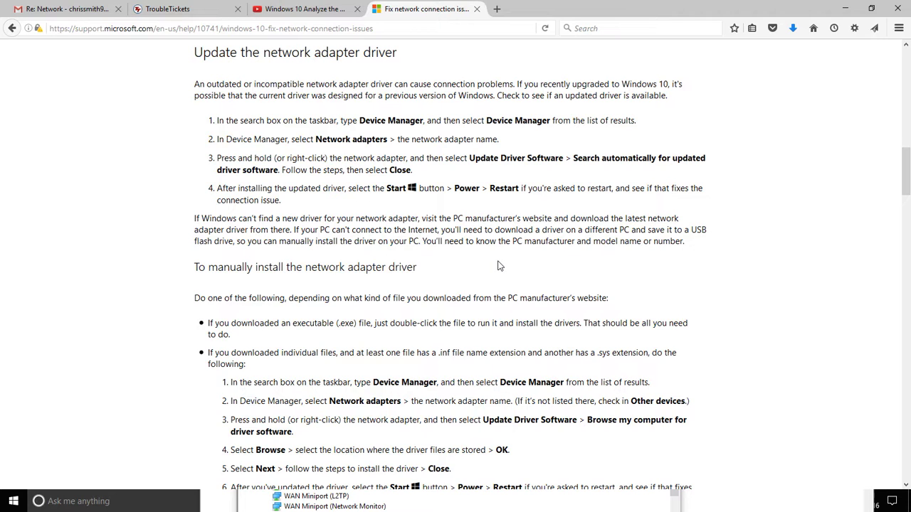
Bring Device Manager forward, inspect the Realtek RTL8192CU adapter's context menu, then open a new Firefox tab.
left_click(523, 507)
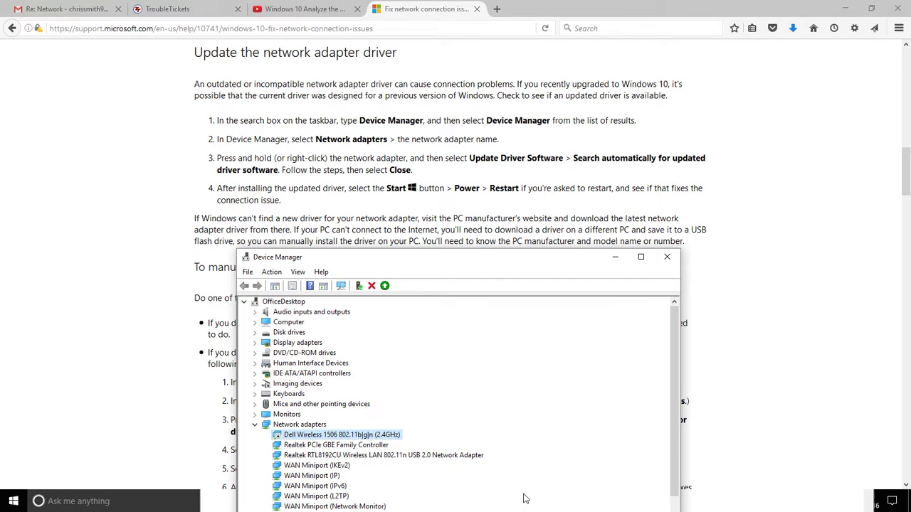
left_click_drag(454, 265, 407, 125)
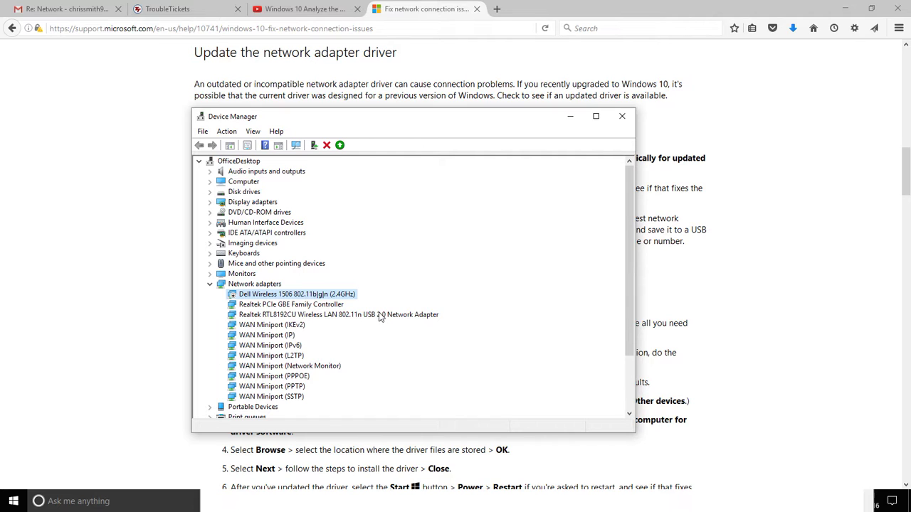
left_click(381, 317)
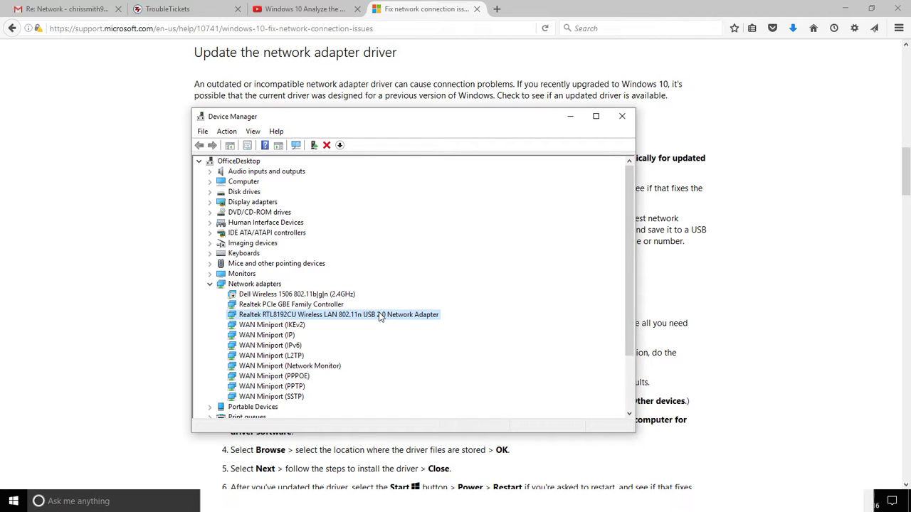
right_click(379, 316)
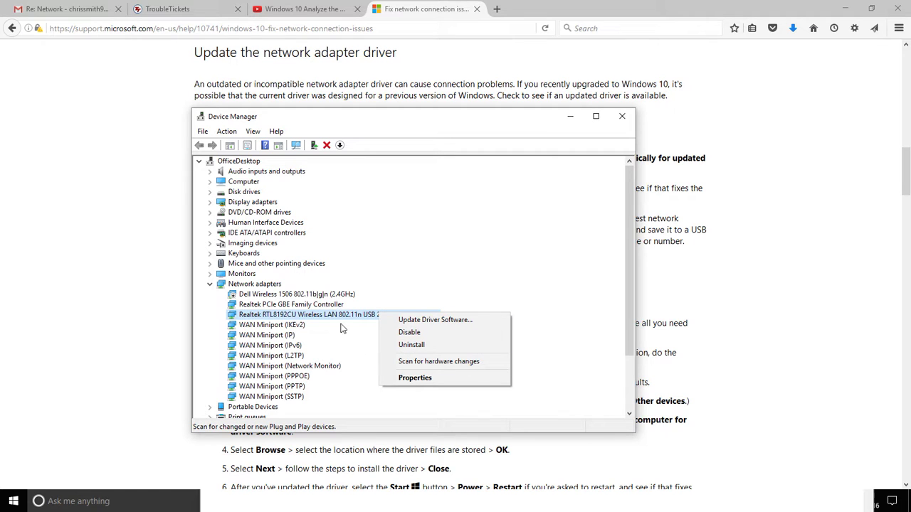
left_click(275, 321)
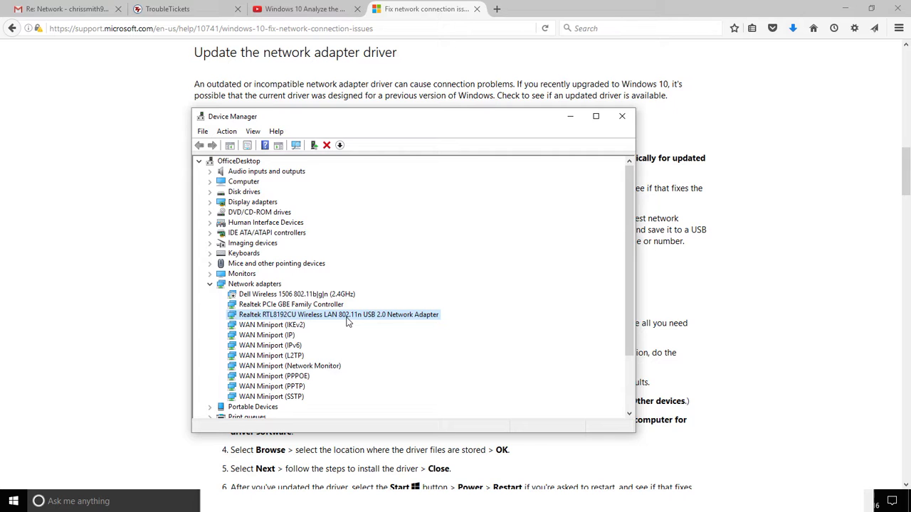
left_click(497, 9)
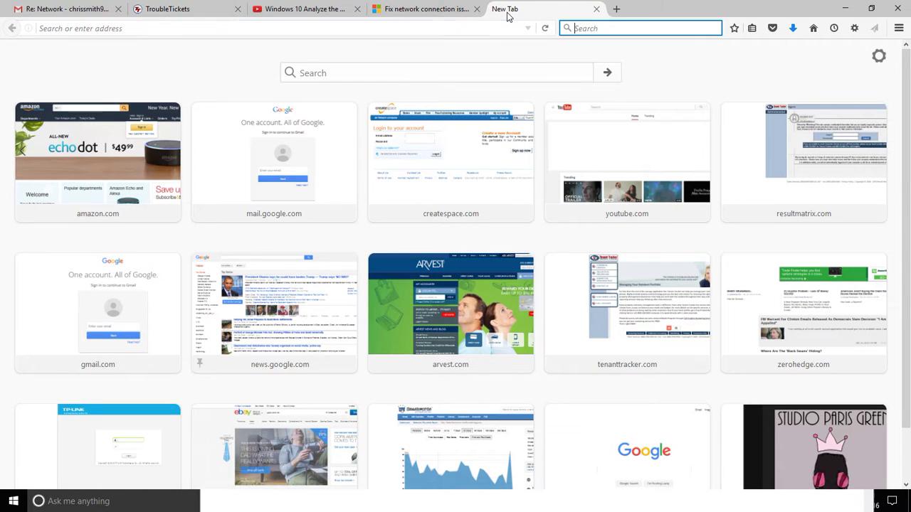
Search Google for tp-link and open TP-Link's Product Support page from the results.
key("Tab")
left_click(388, 69)
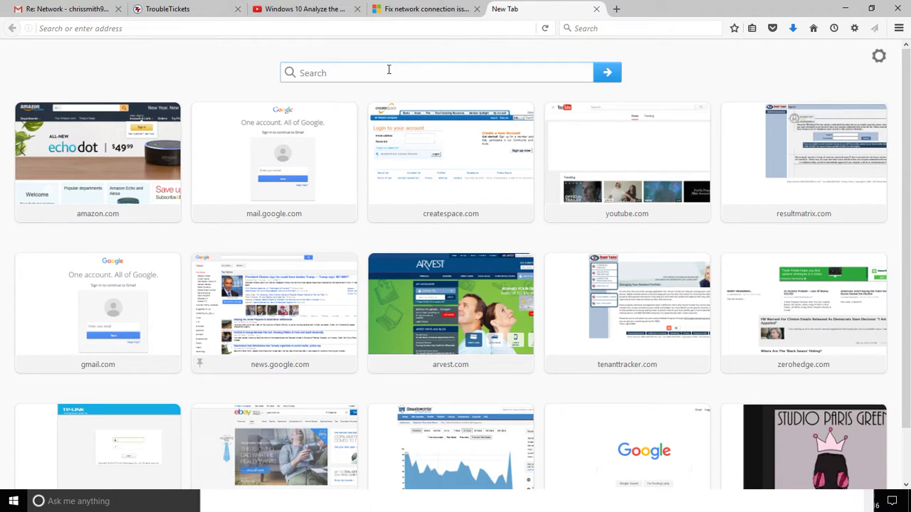
type("tp-link")
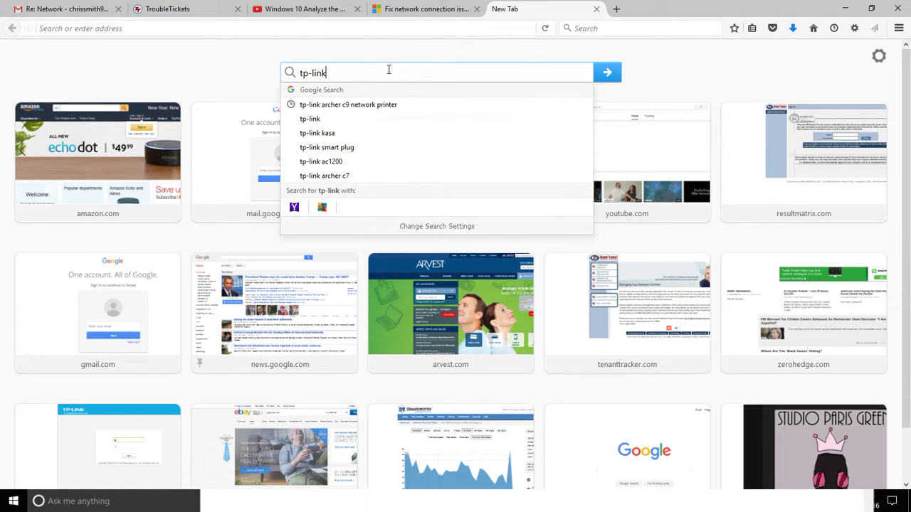
left_click(607, 79)
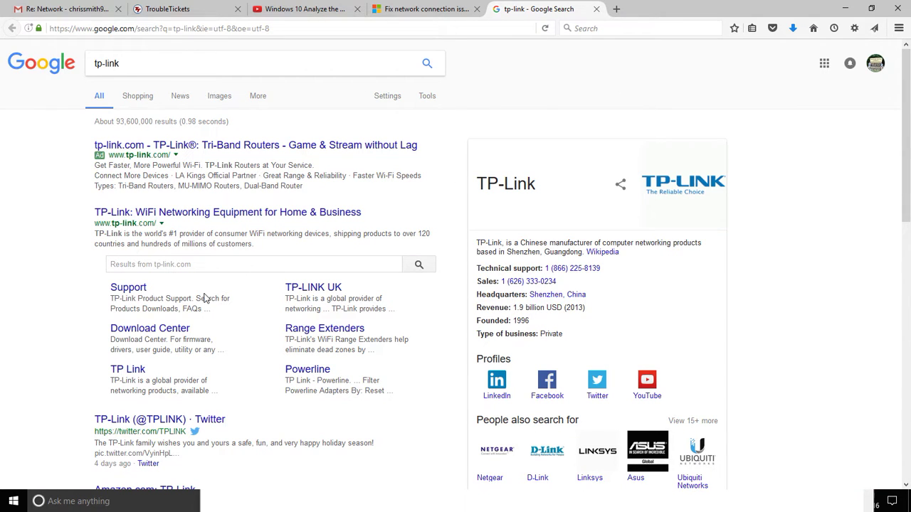
left_click(142, 288)
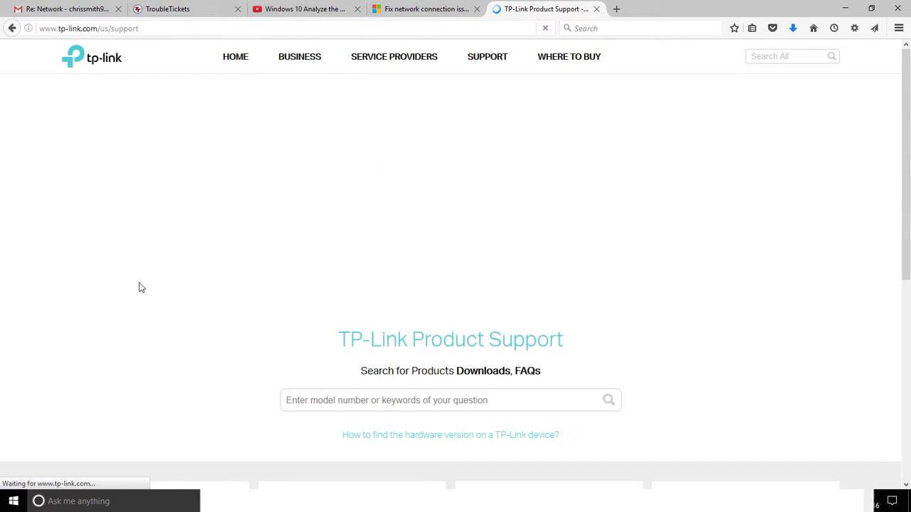
Check the wireless adapter's name in Device Manager.
scroll(318, 301, "down", 3)
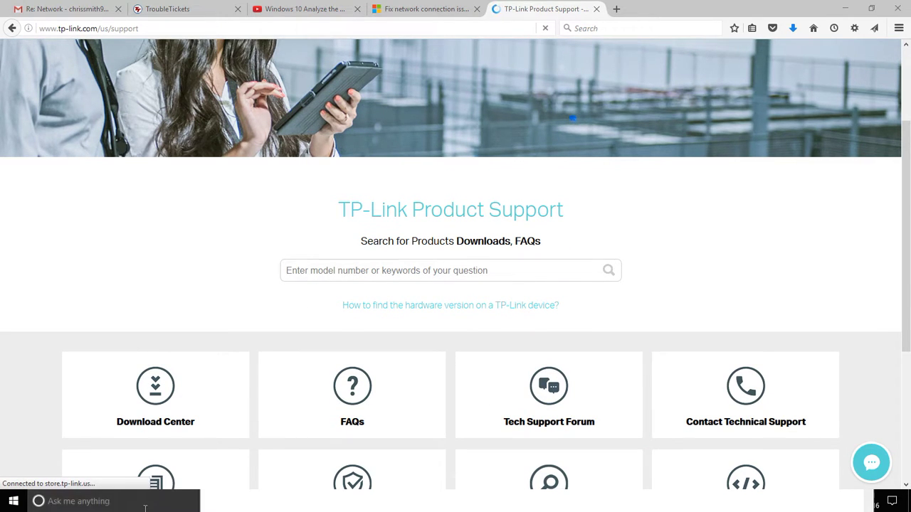
key("super+s")
left_click(602, 501)
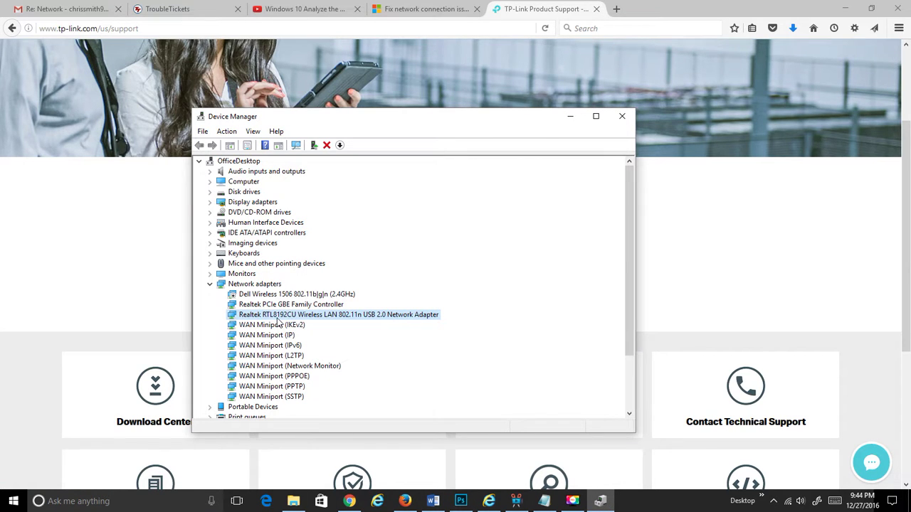
Search TP-Link's product support for rtl8192.
left_click(167, 288)
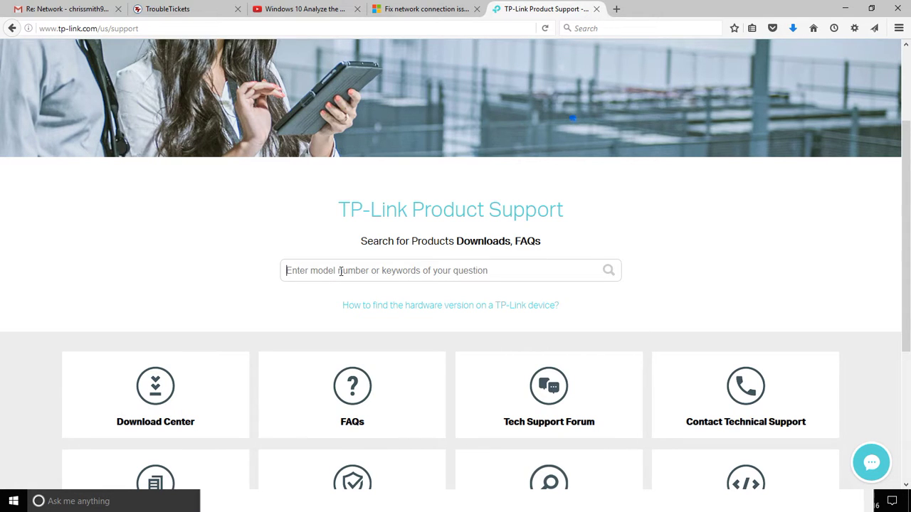
left_click(340, 271)
type("rtl")
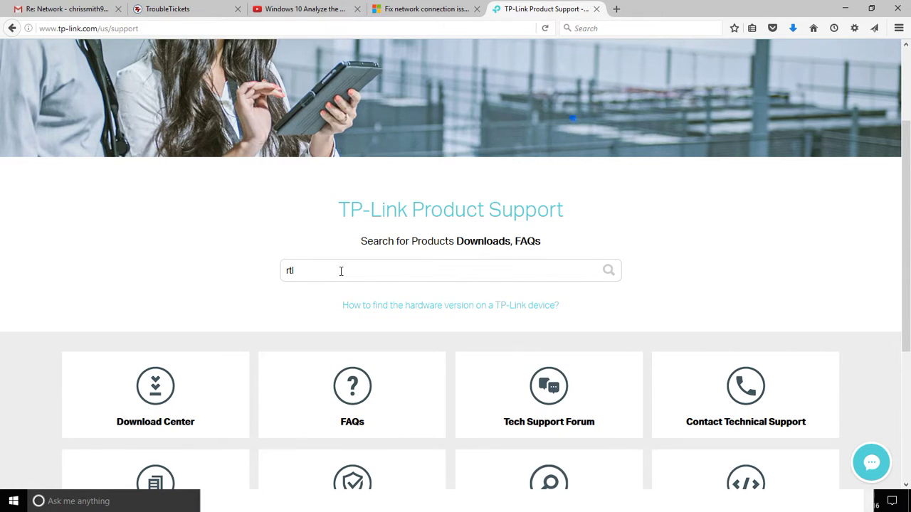
type("8192")
key("Return")
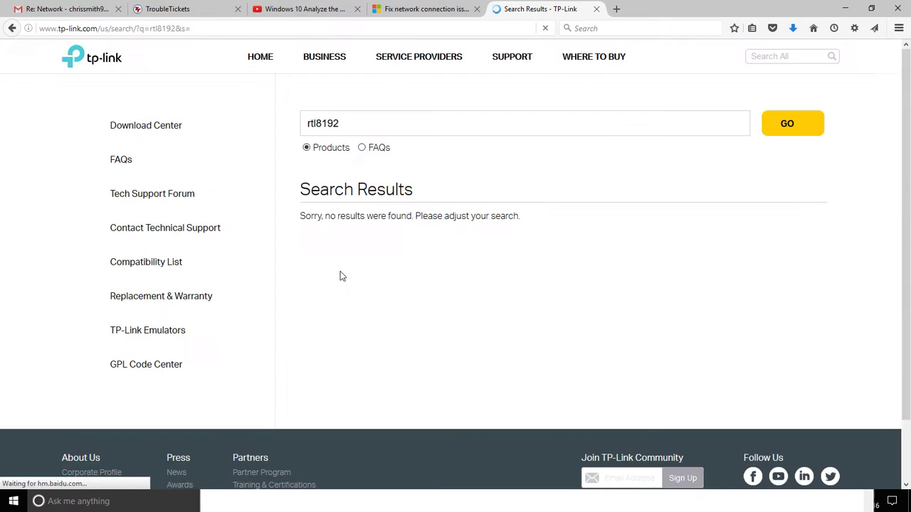
Clear the unsuccessful rtl8192 term from the support search box.
mouse_move(419, 57)
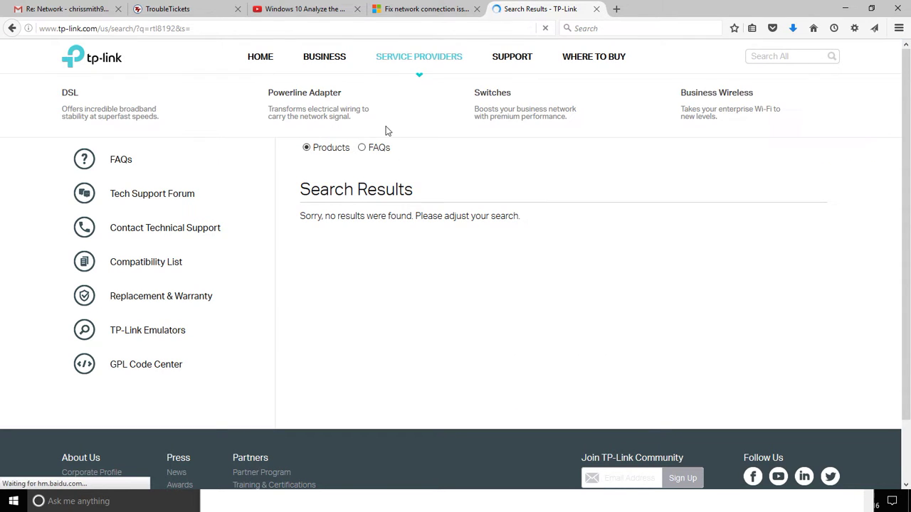
scroll(376, 145, "down", 2)
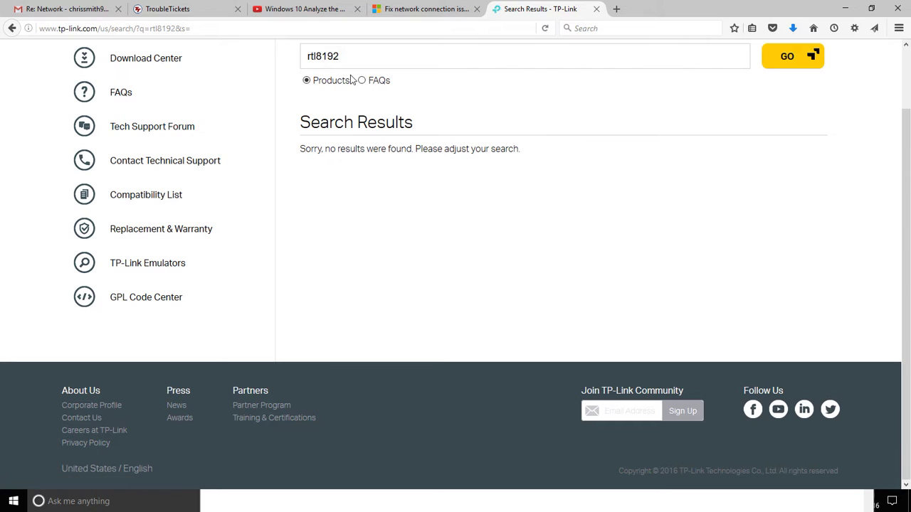
left_click_drag(351, 57, 284, 51)
key("BackSpace")
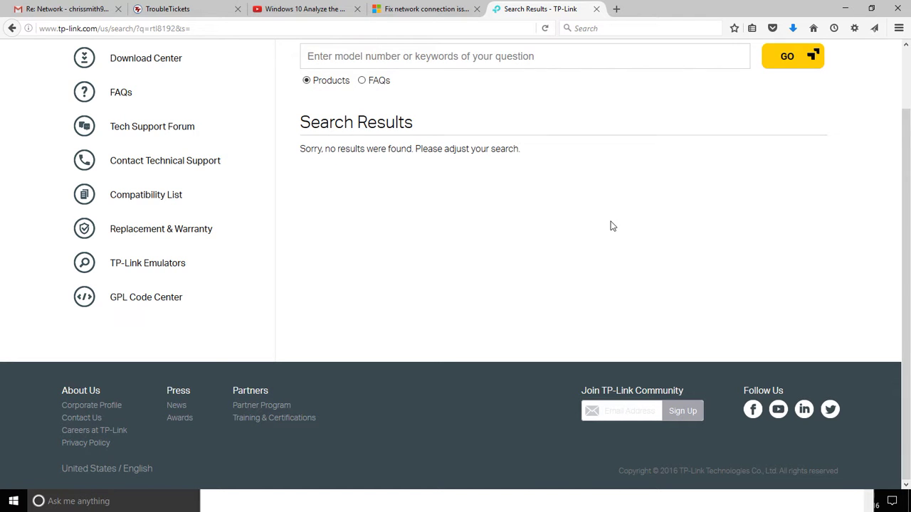
scroll(610, 226, "up", 2)
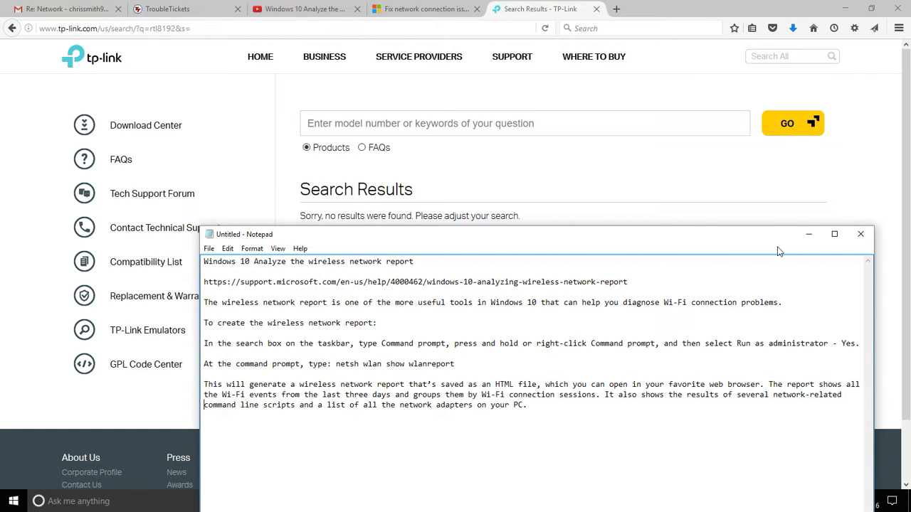
Minimize Notepad, recheck the Realtek RTL8192CU adapter in Device Manager, then minimize Device Manager.
left_click(807, 239)
scroll(711, 356, "down", 2)
left_click(600, 501)
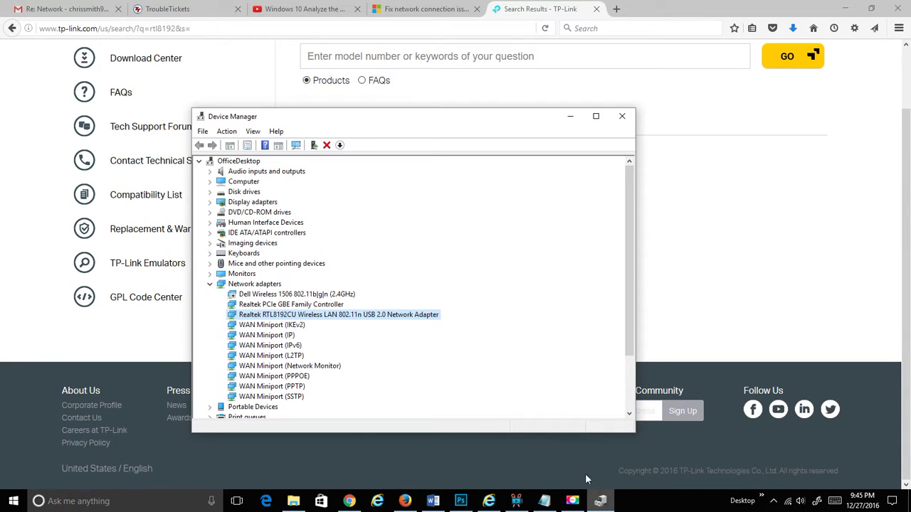
right_click(307, 317)
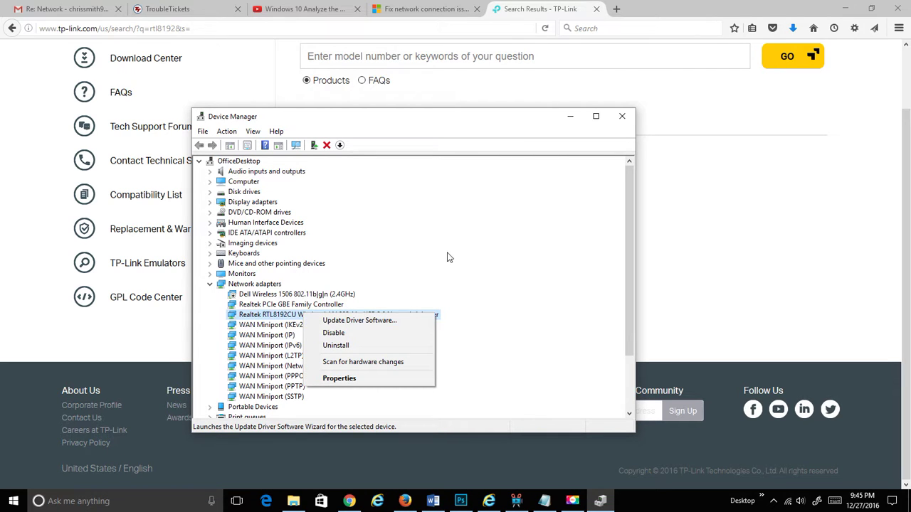
left_click(570, 116)
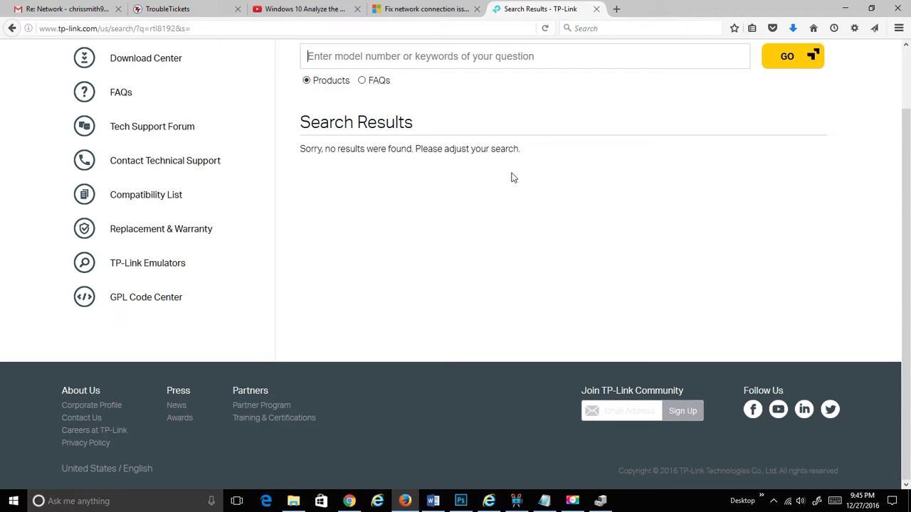
Search the TP-Link site for tl-wn822n.
type("t")
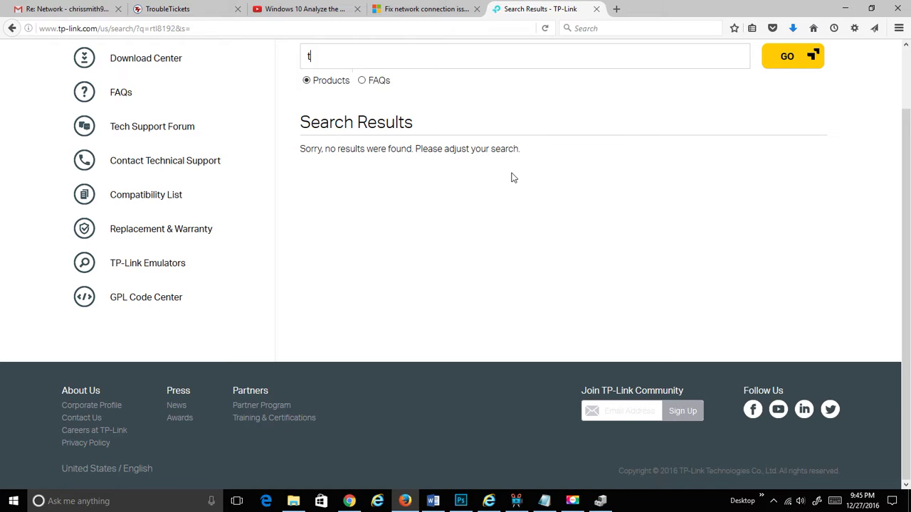
type("l-")
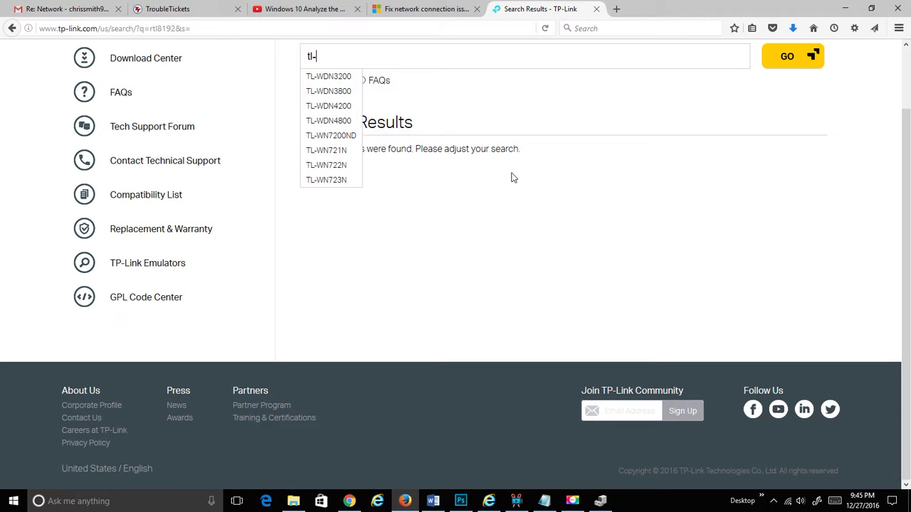
type("wn")
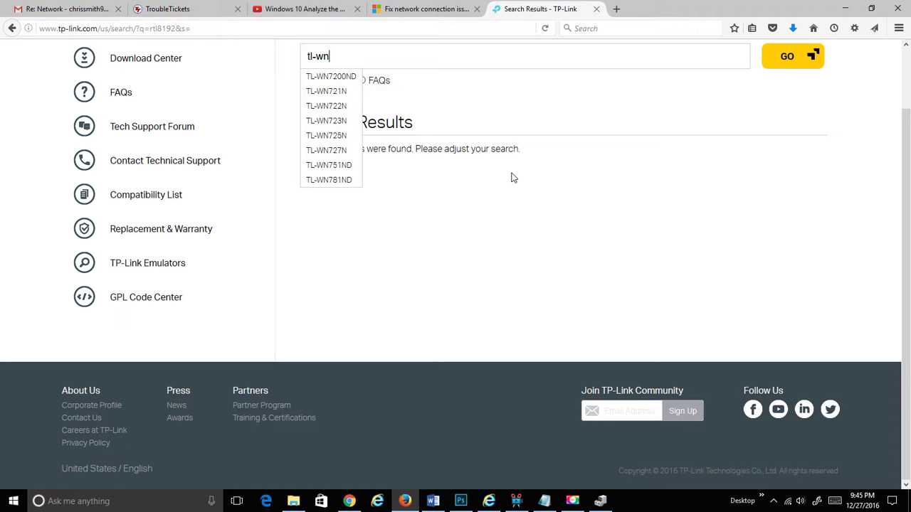
type("8")
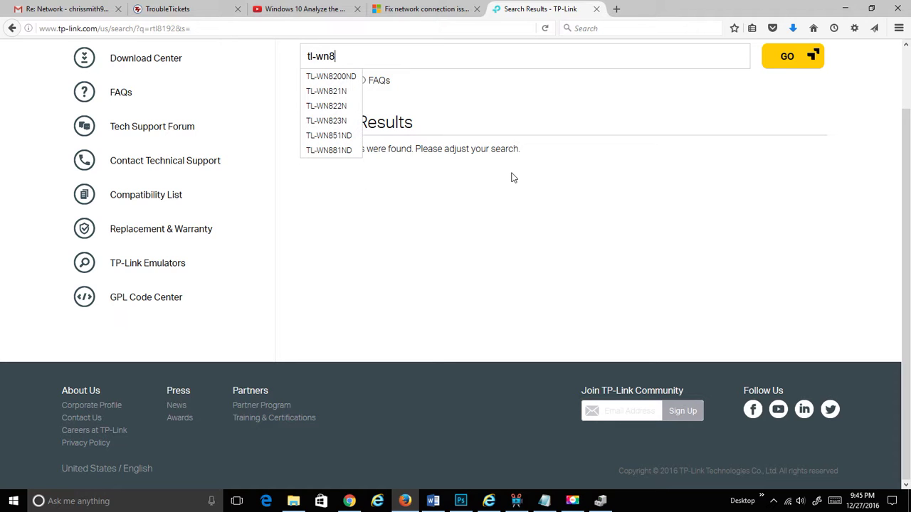
type("22")
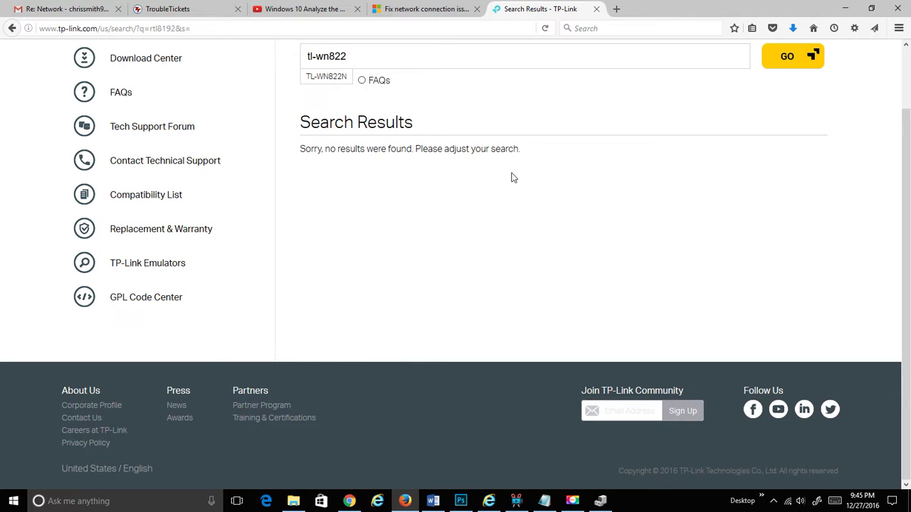
type("n")
key("Return")
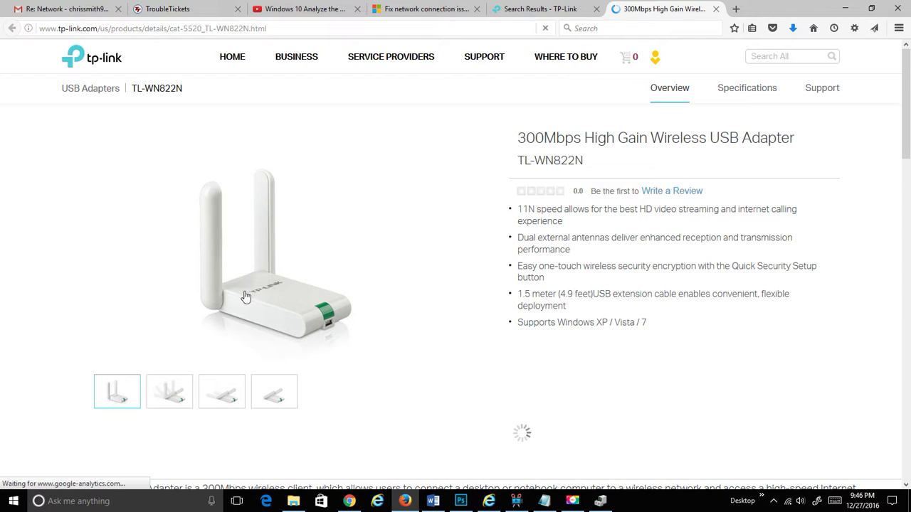
Look over the TL-WN822N product photos and keep hardware version V4 selected.
left_click(283, 400)
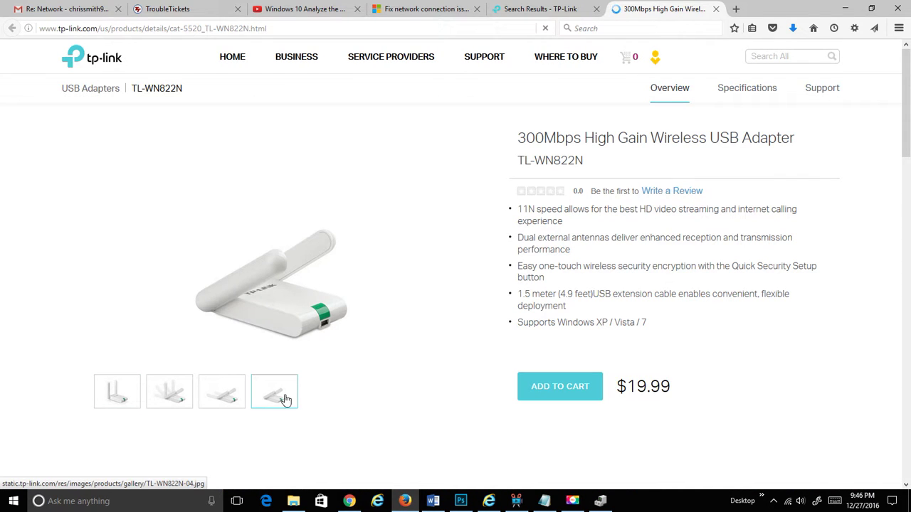
scroll(705, 180, "down", 3)
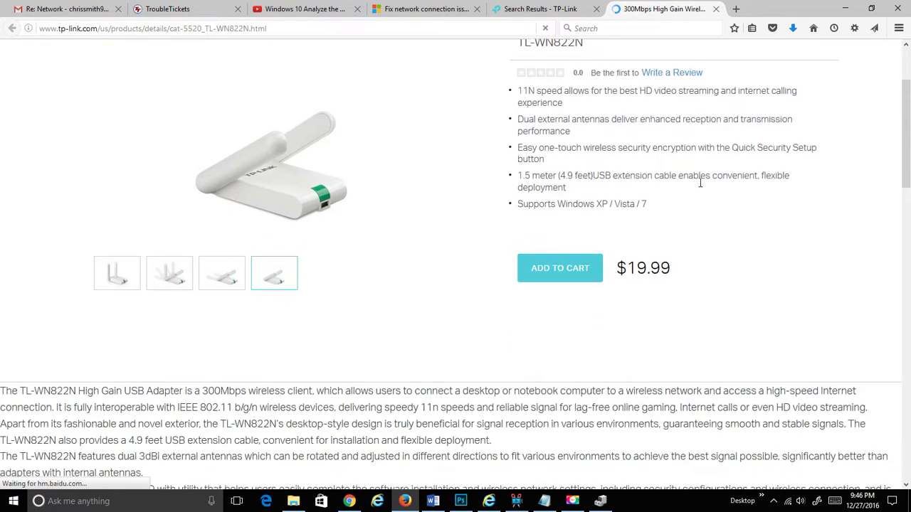
scroll(705, 179, "up", 3)
scroll(701, 185, "down", 8)
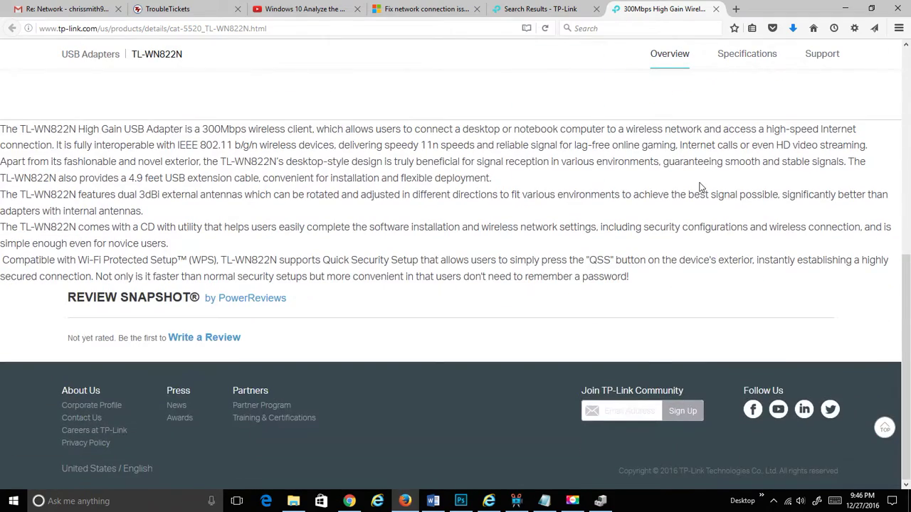
scroll(700, 187, "up", 8)
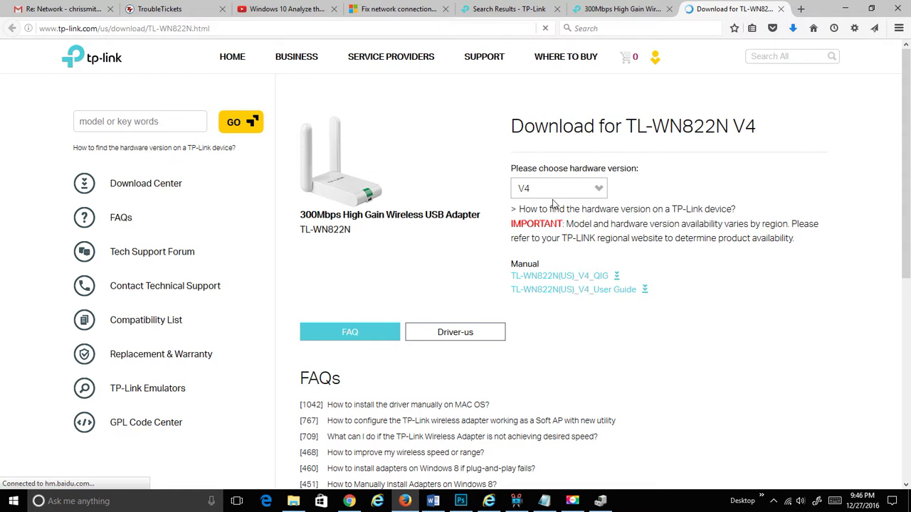
left_click(558, 196)
left_click(559, 194)
List the driver downloads and check the Mac driver's supported OS versions.
scroll(523, 237, "down", 1)
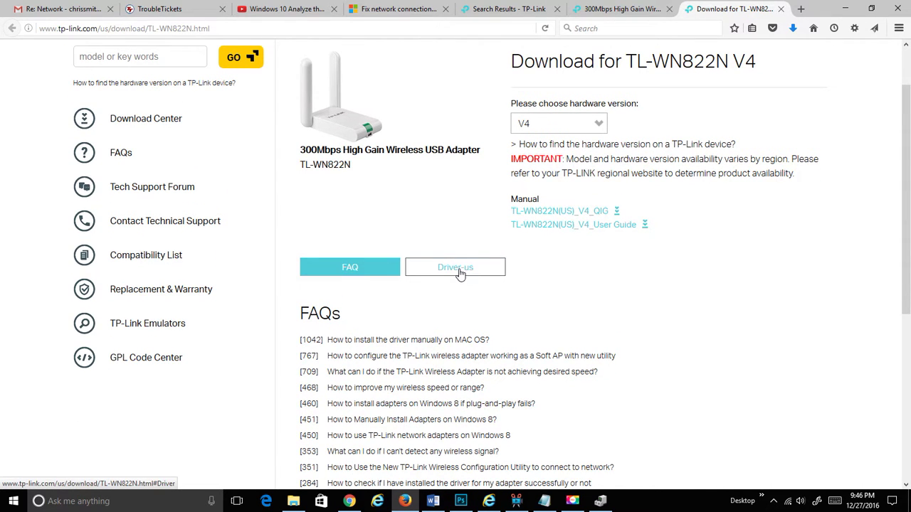
left_click(460, 274)
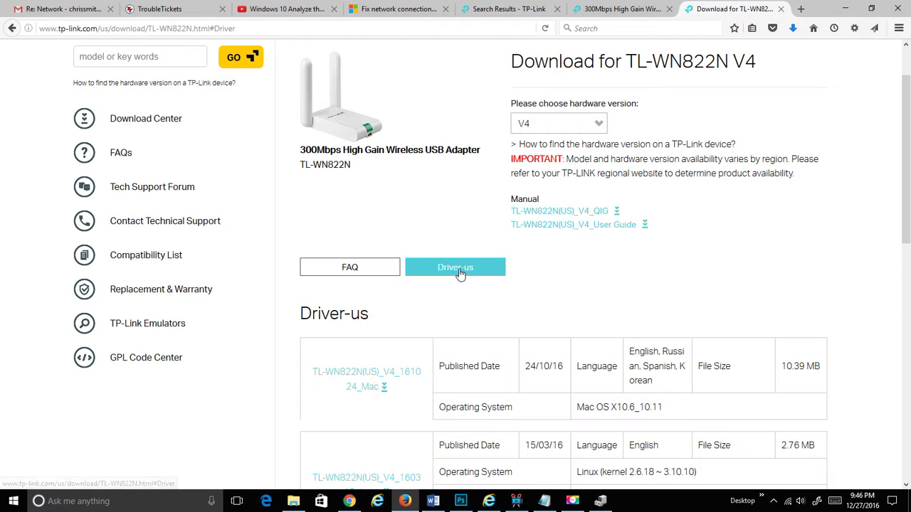
scroll(546, 254, "down", 2)
scroll(545, 254, "down", 1)
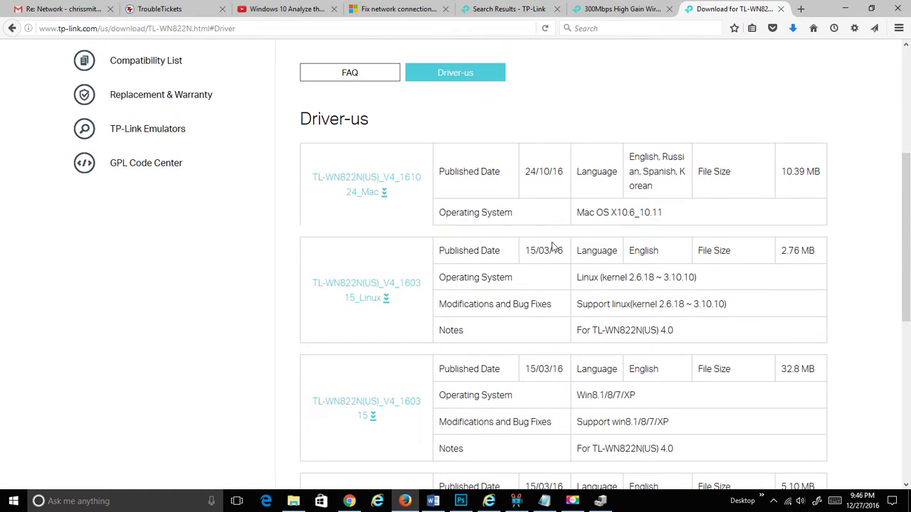
scroll(552, 246, "down", 1)
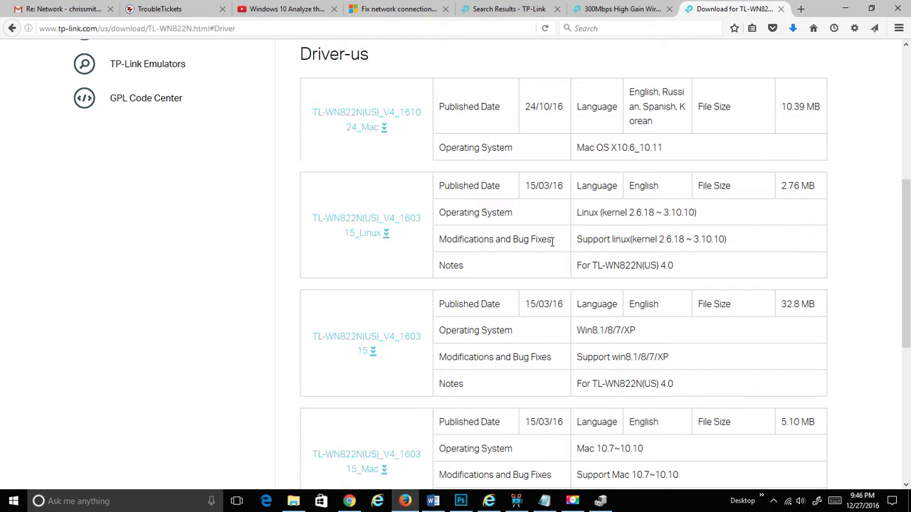
scroll(552, 242, "up", 1)
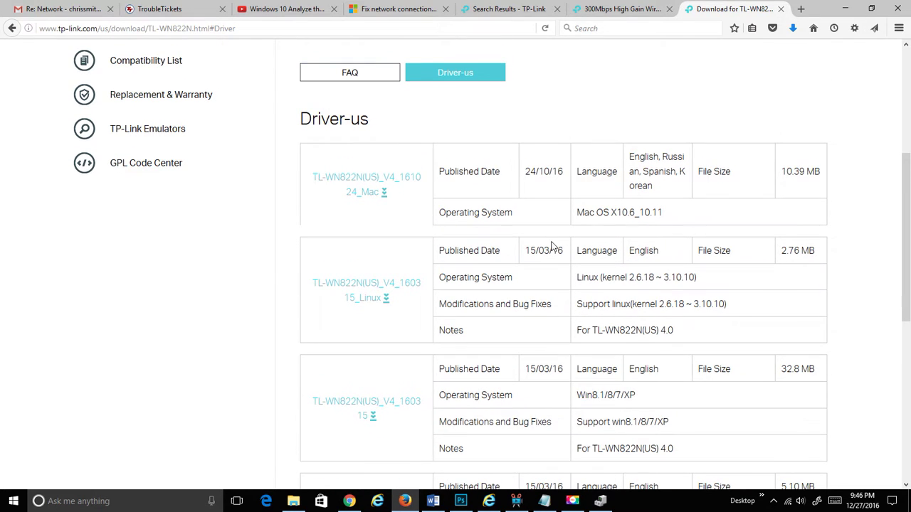
triple_click(659, 214)
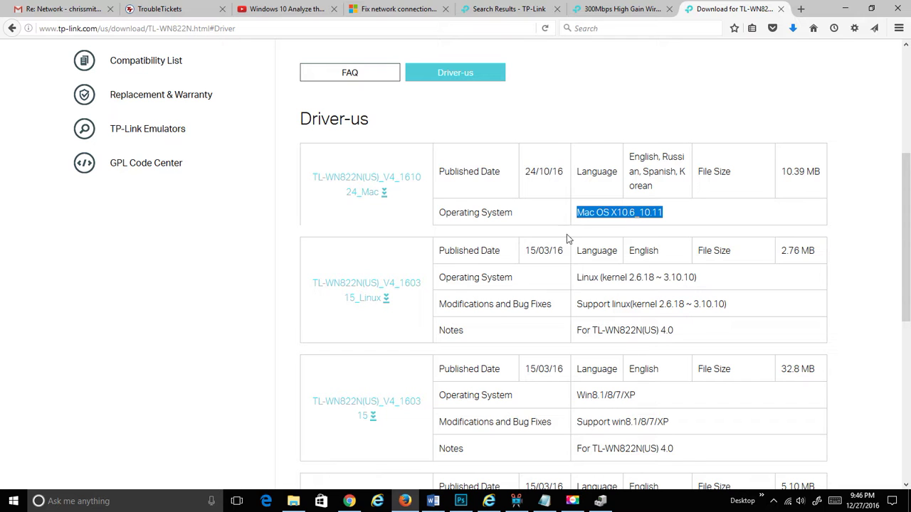
Find the Win10 driver TL-WN822N(US)_V4_160311_win_10 (18.83 MB) and bring up its link menu.
scroll(714, 229, "up", 1)
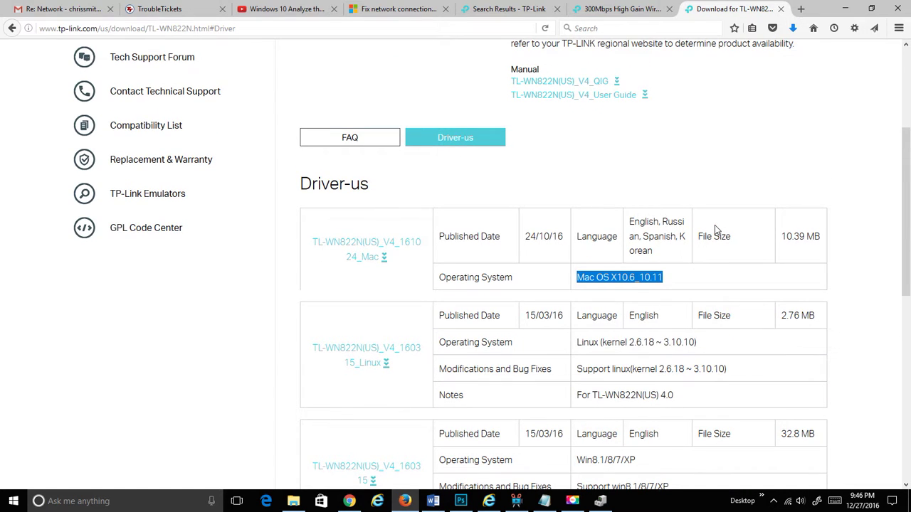
scroll(714, 226, "down", 2)
scroll(714, 227, "down", 2)
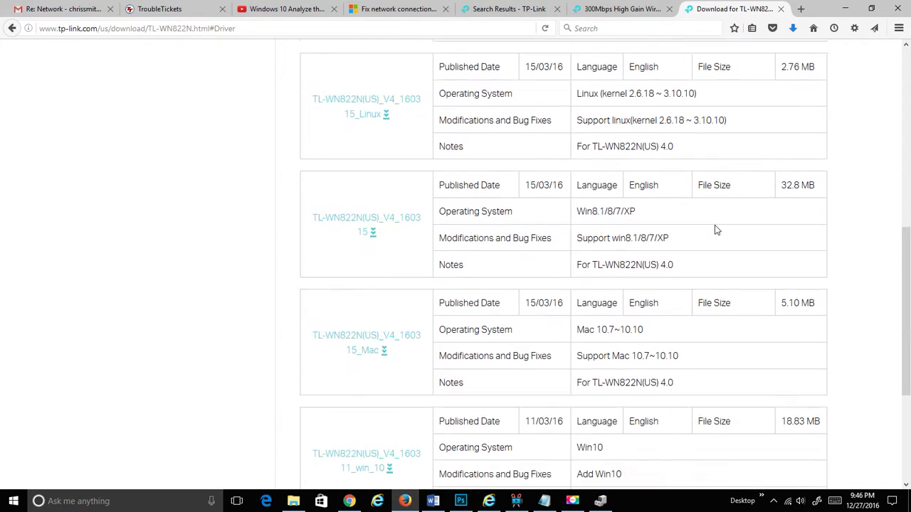
scroll(714, 226, "down", 3)
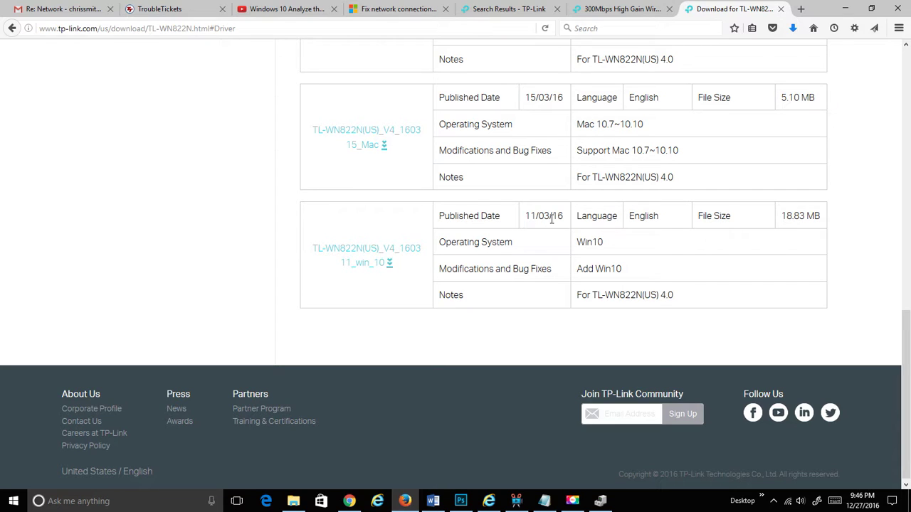
mouse_move(540, 217)
left_mouse_down()
mouse_move(525, 218)
mouse_move(547, 220)
left_mouse_up()
right_click(374, 252)
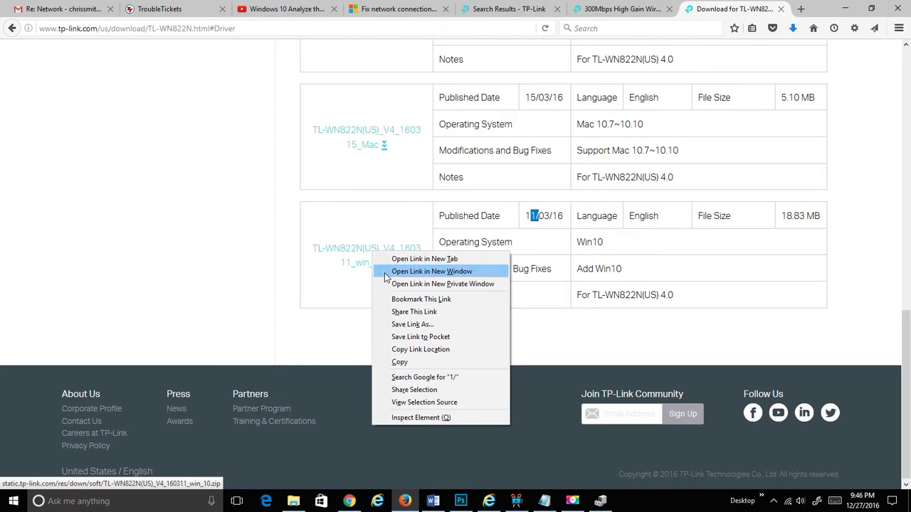
Save TL-WN822N(US)_V4_160311_win_10.zip to Downloads, replacing the existing copy.
left_click(404, 325)
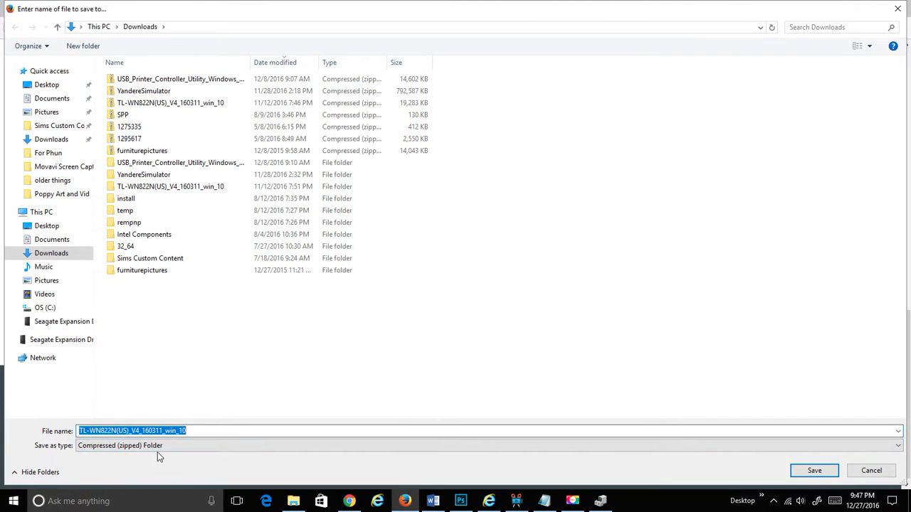
left_click(803, 472)
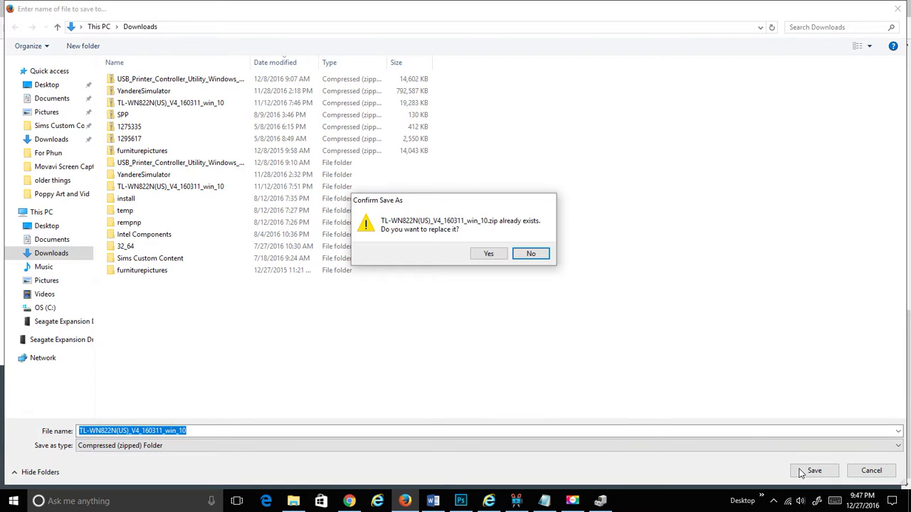
left_click(488, 254)
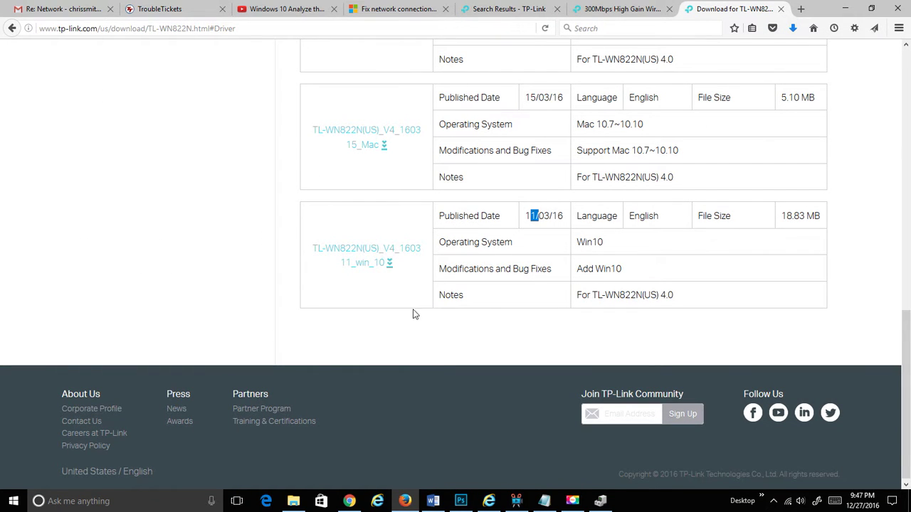
Open the Downloads folder in File Explorer and widen the Name column.
left_click(300, 504)
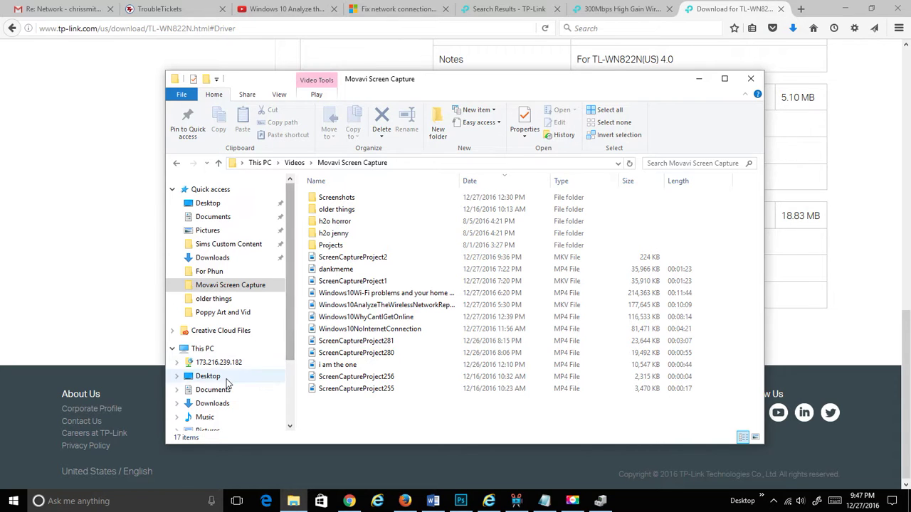
left_click(212, 403)
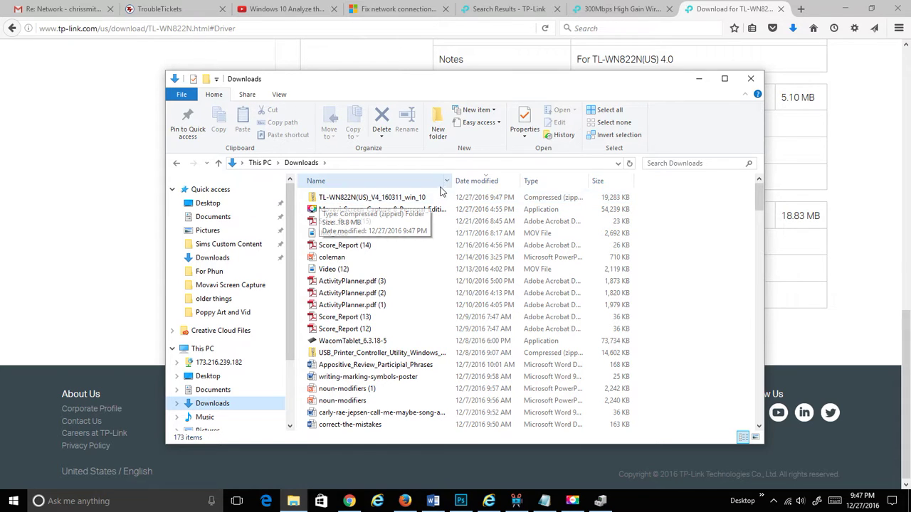
left_click_drag(451, 181, 463, 181)
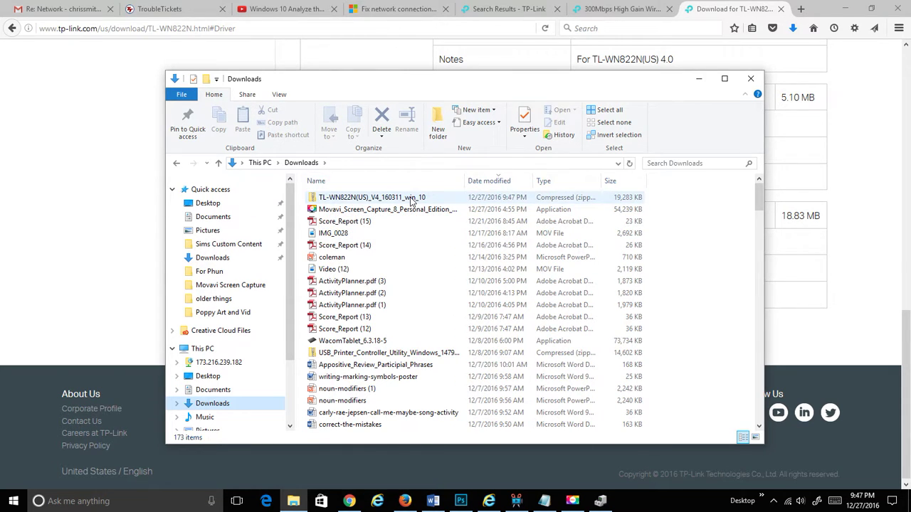
Extract the driver zip into its own folder, replacing existing files, and open Windows 10 64bit.
right_click(411, 202)
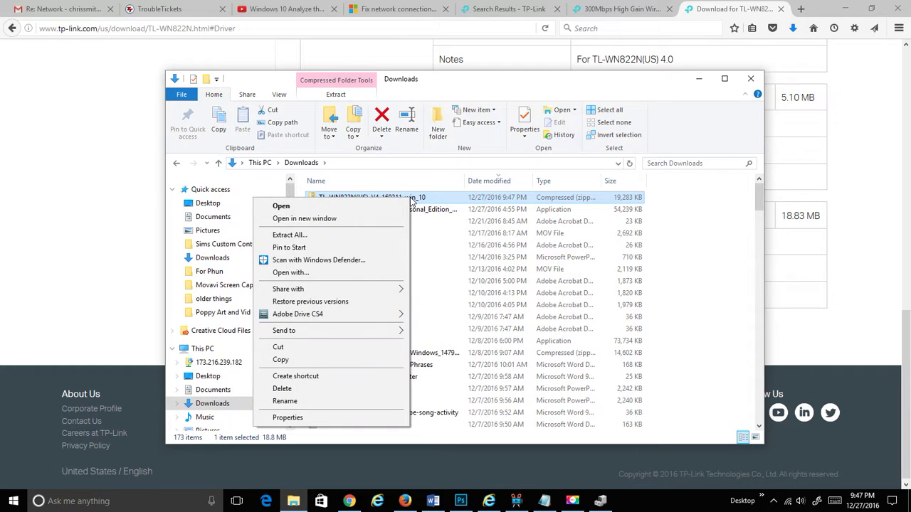
left_click(382, 233)
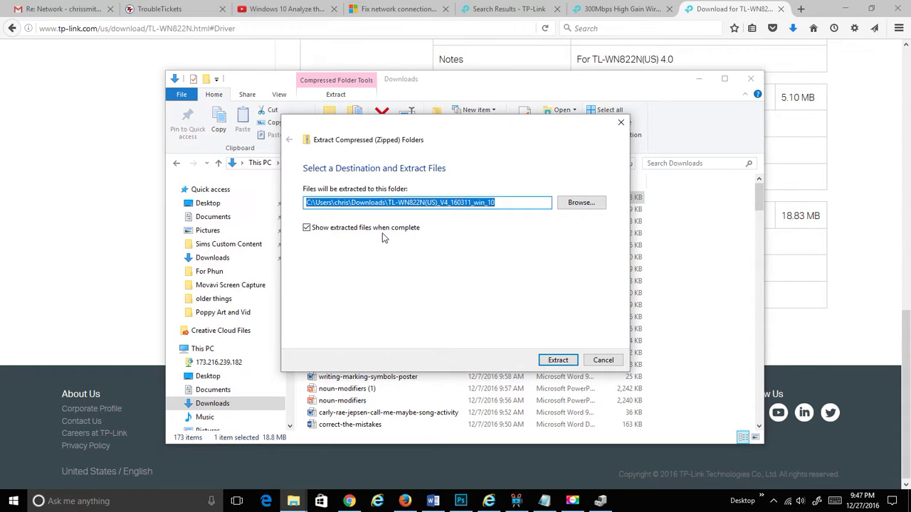
left_click(555, 361)
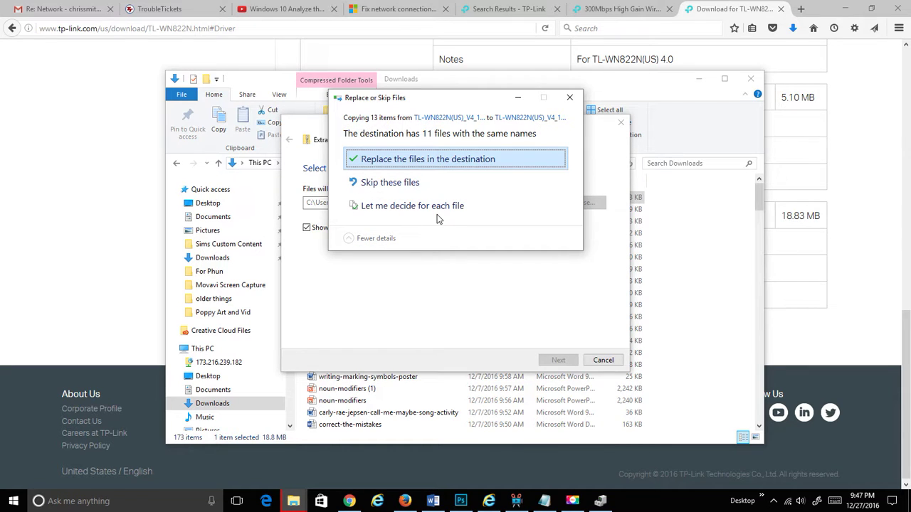
left_click(482, 158)
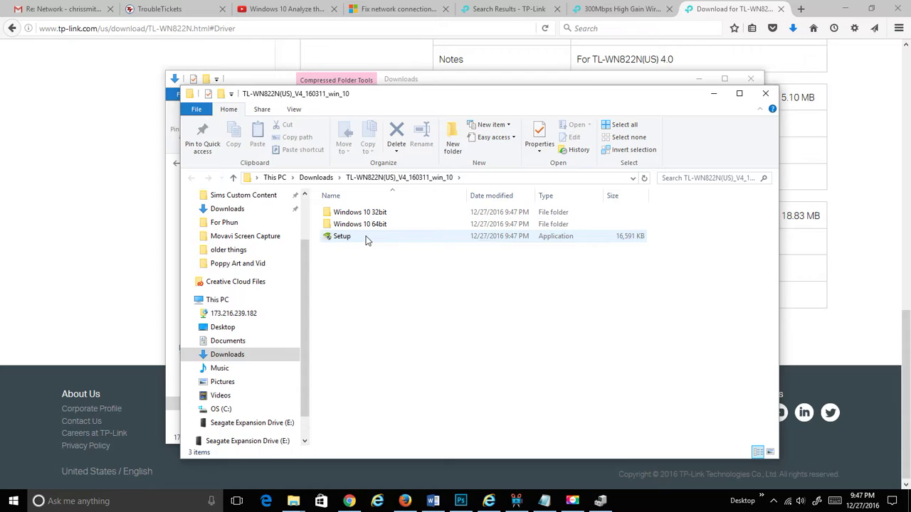
double_click(370, 225)
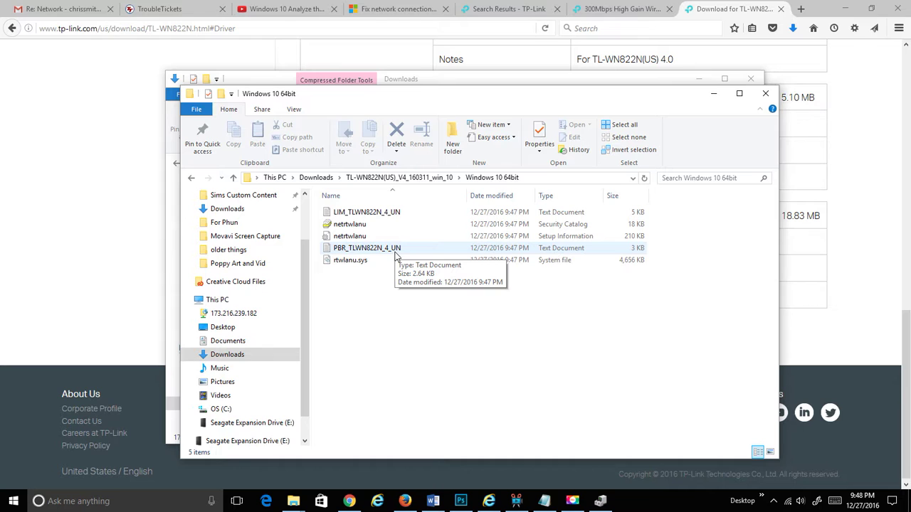
left_click(594, 503)
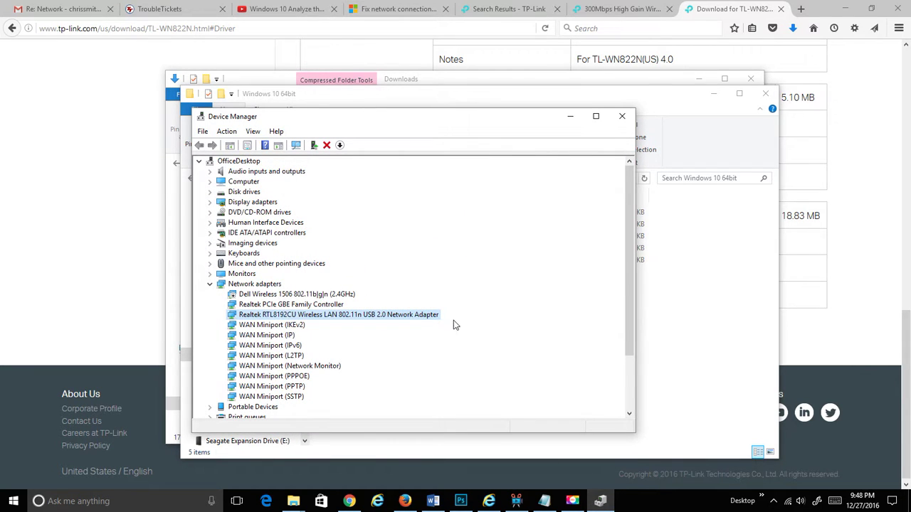
Update the Realtek RTL8192CU driver from the Windows 10 64bit folder via Browse my computer.
right_click(421, 317)
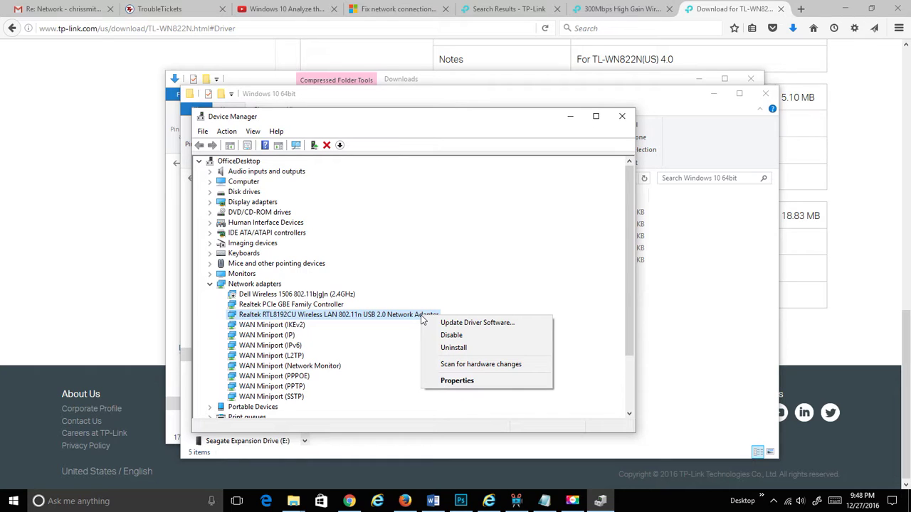
left_click(464, 322)
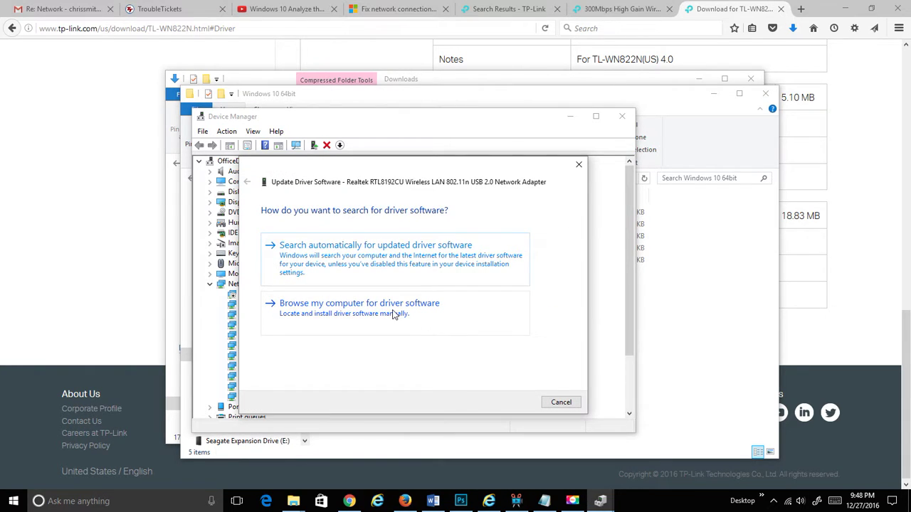
left_click(392, 315)
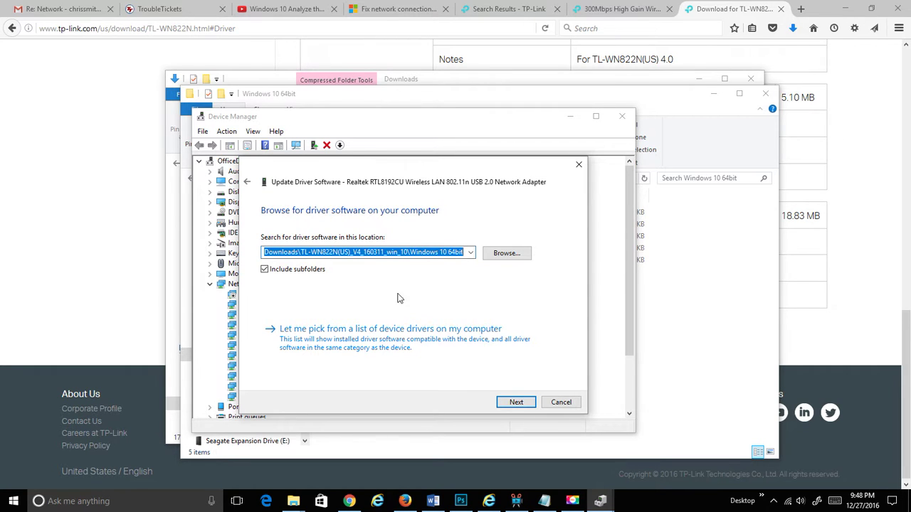
left_click(470, 253)
left_click(472, 262)
left_click(506, 254)
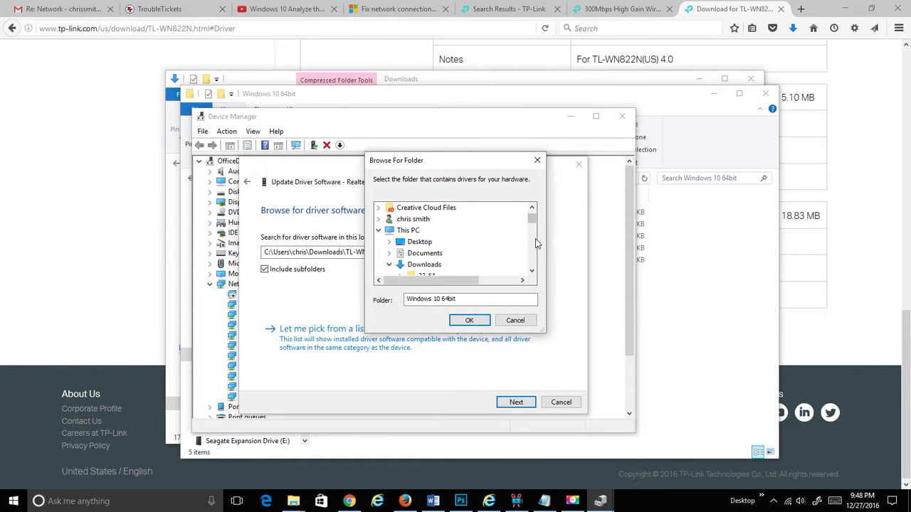
scroll(534, 225, "down", 1)
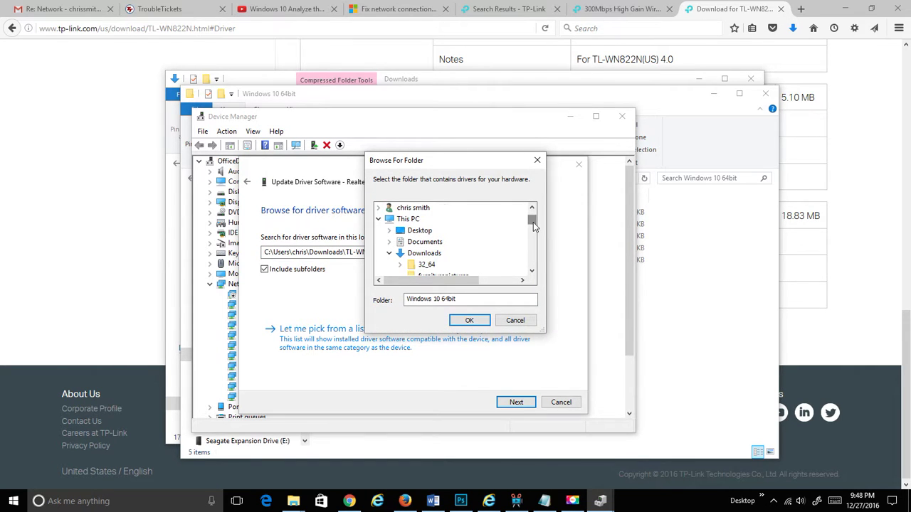
left_click_drag(533, 223, 537, 242)
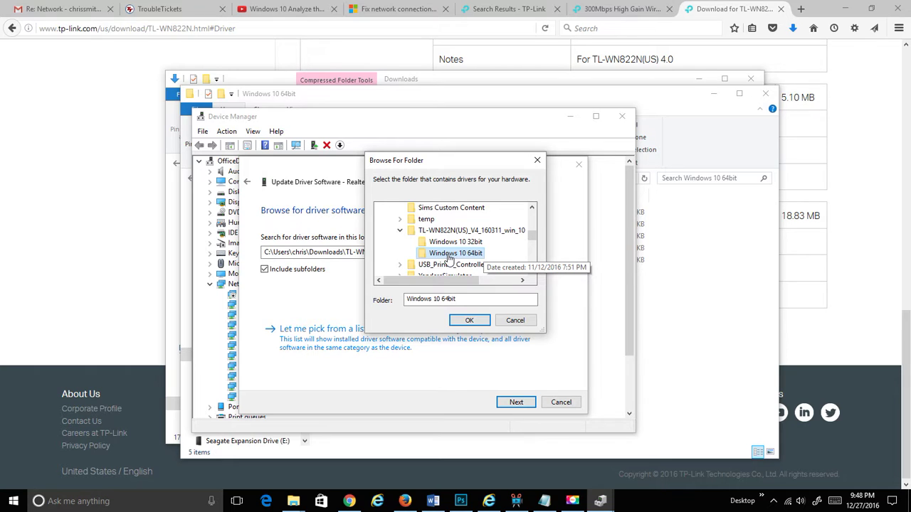
left_click(468, 320)
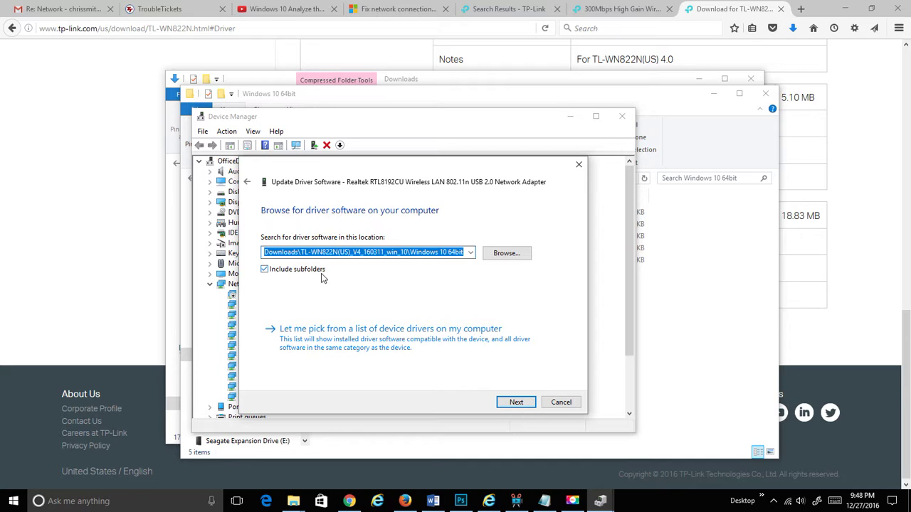
left_click(506, 407)
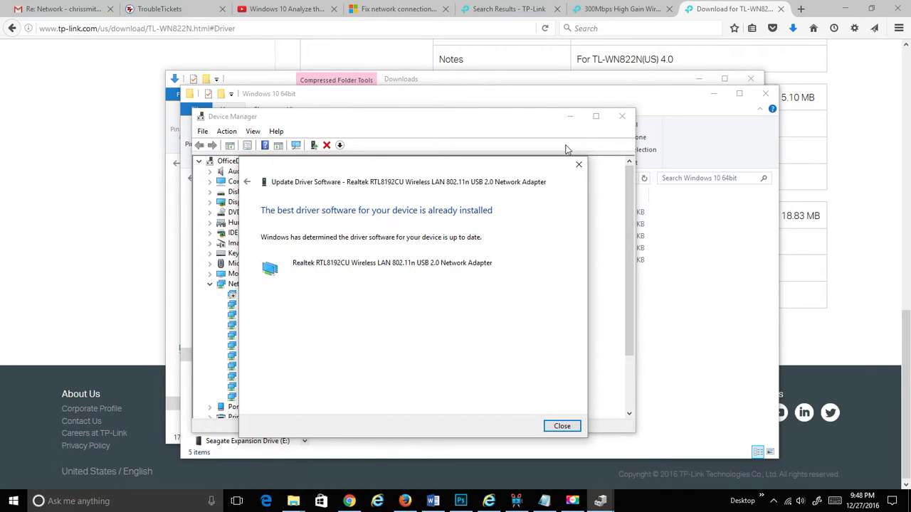
left_click(578, 166)
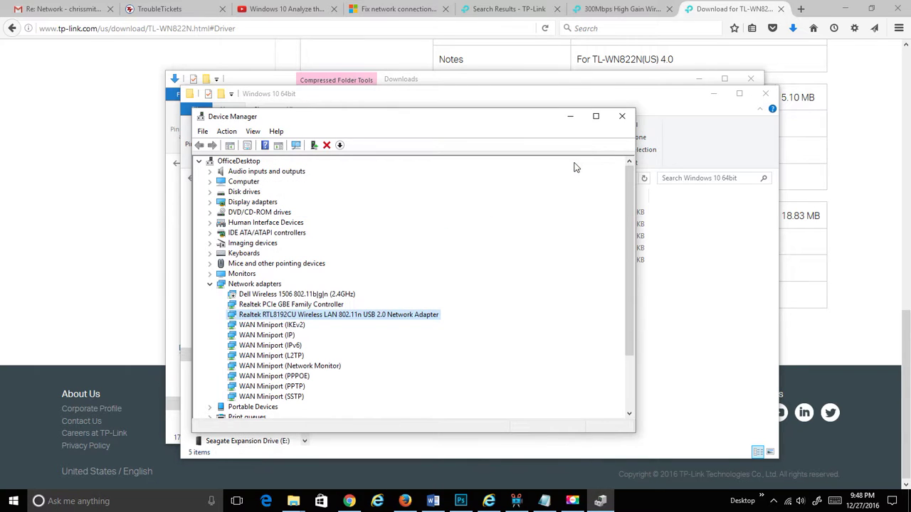
right_click(402, 316)
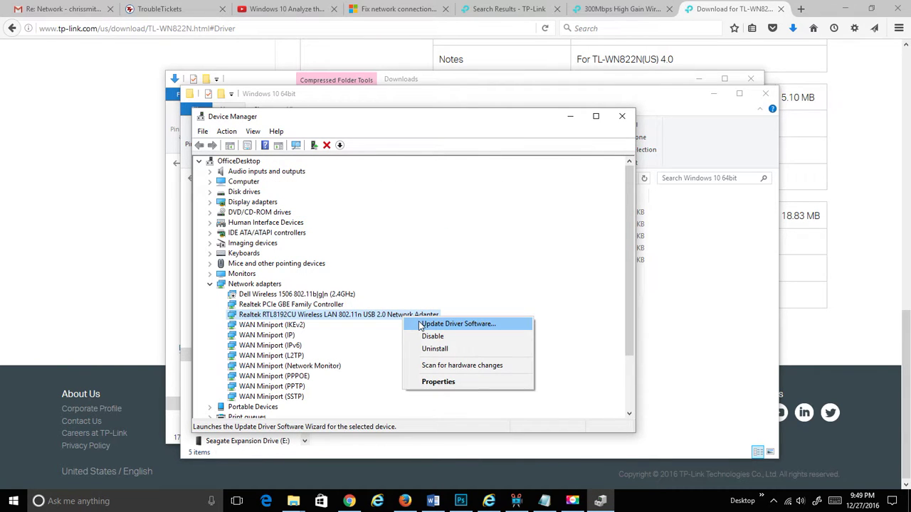
left_click(419, 324)
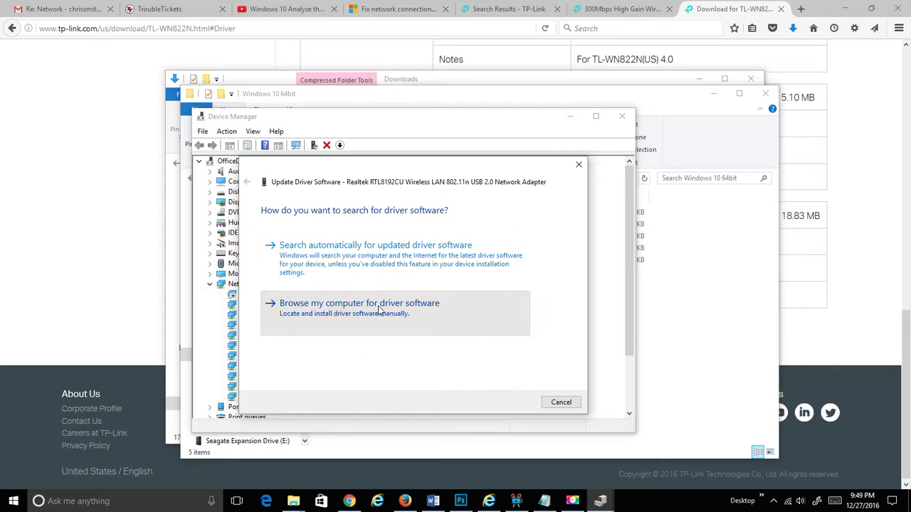
left_click(379, 307)
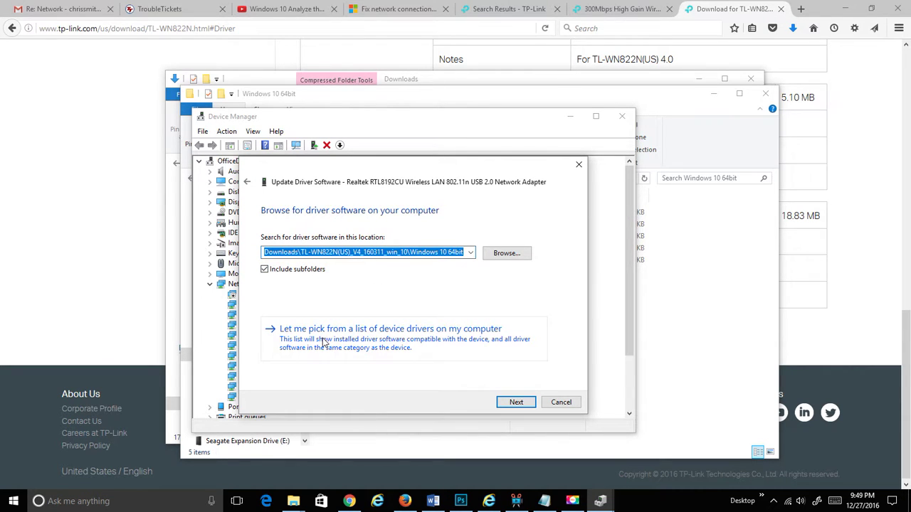
left_click(346, 334)
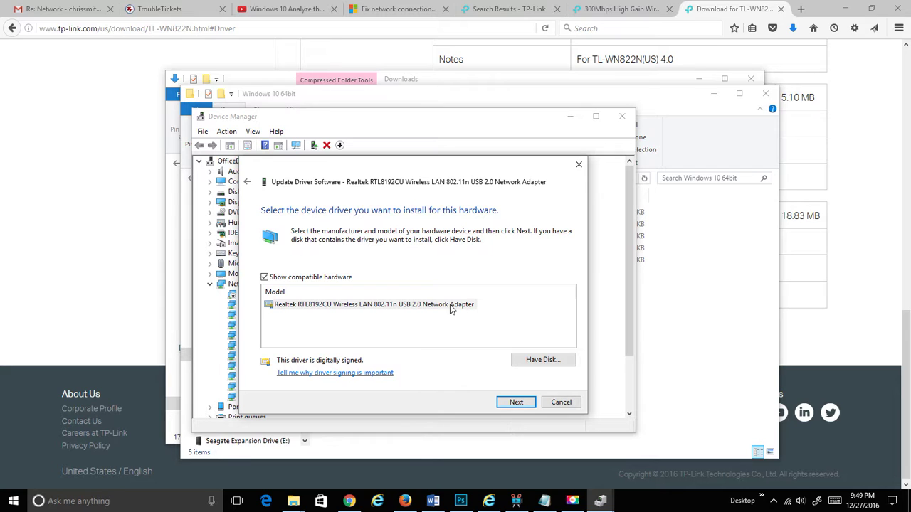
left_click(415, 305)
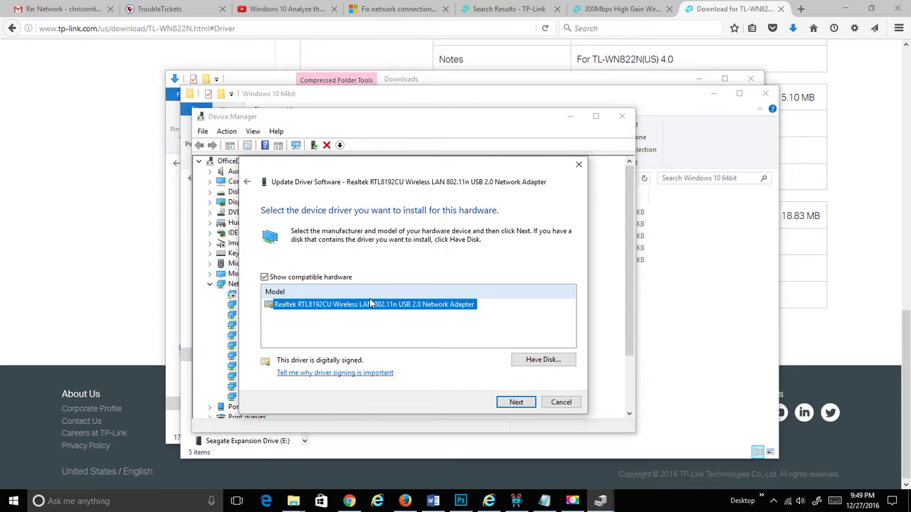
left_click(514, 402)
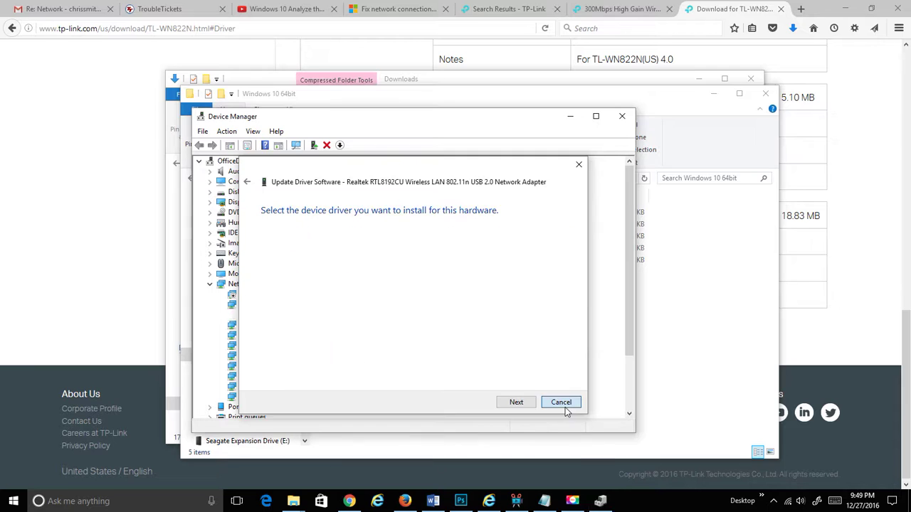
left_click(564, 407)
Review the Realtek adapter's Driver tab in its Properties, then close it.
right_click(415, 319)
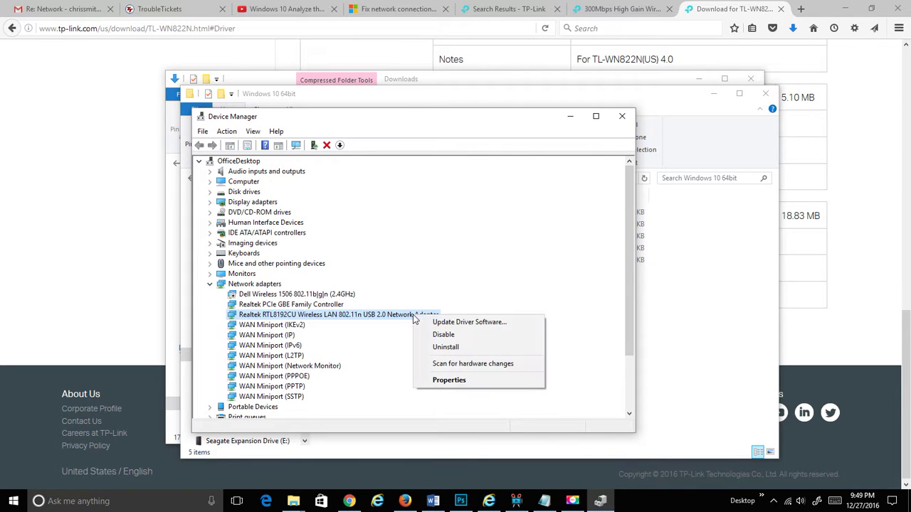
left_click(453, 380)
left_click(378, 170)
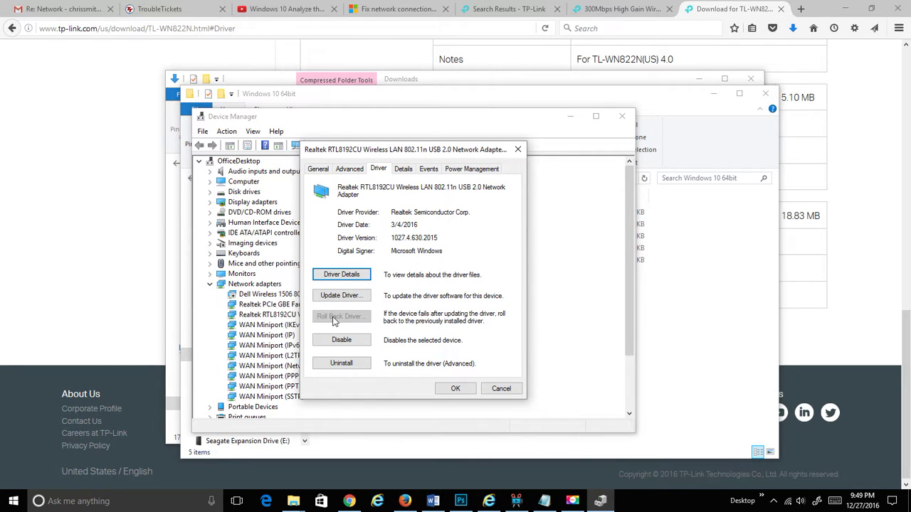
left_click(451, 389)
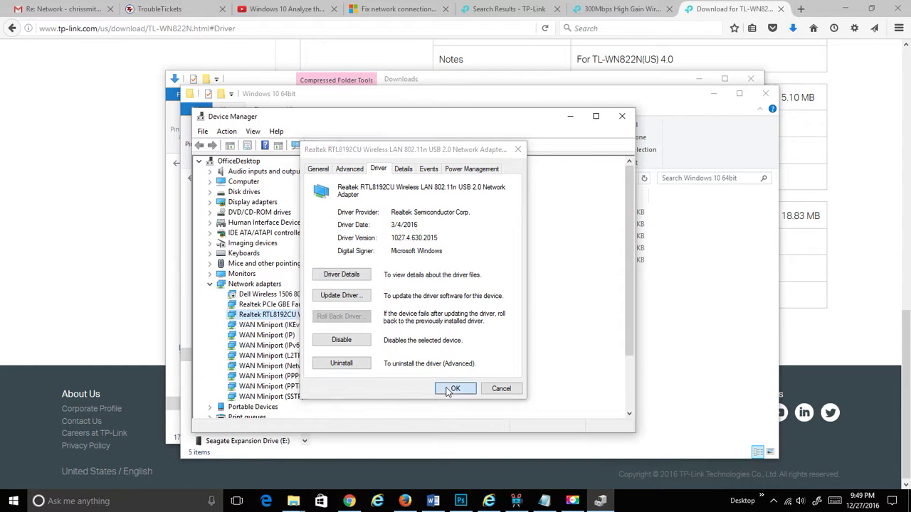
Close Device Manager and both Explorer windows, returning to Microsoft's network fix article.
left_click(622, 116)
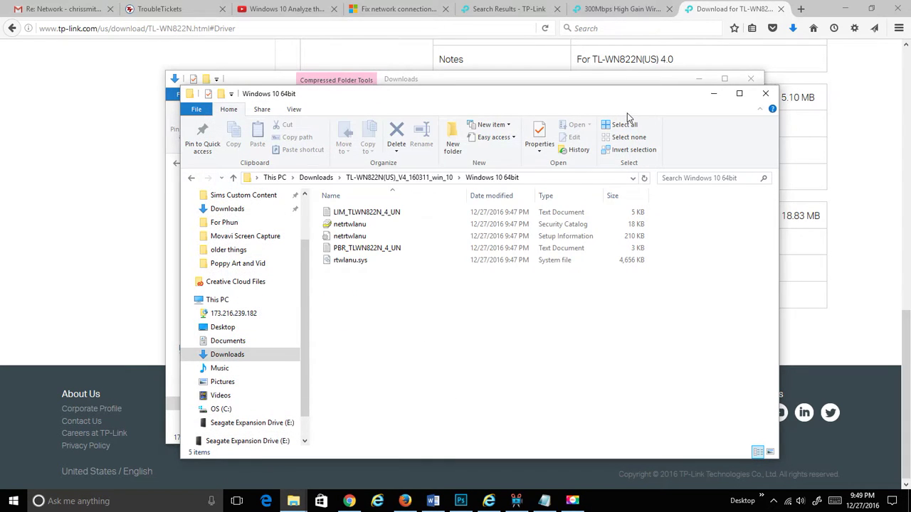
left_click(765, 93)
left_click(750, 80)
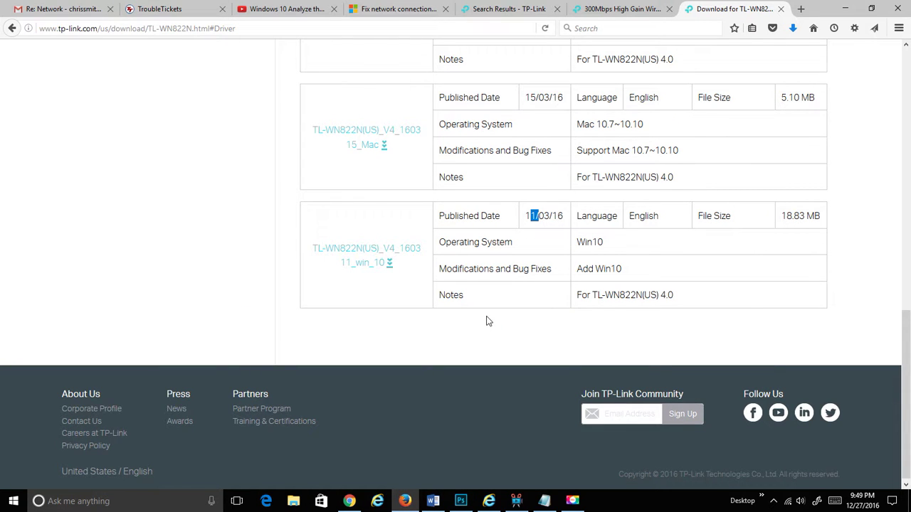
left_click(317, 8)
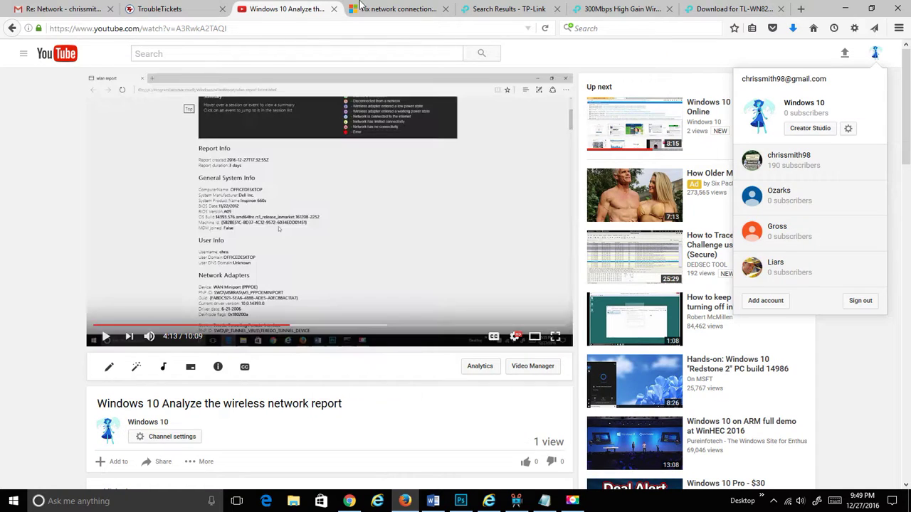
left_click(364, 7)
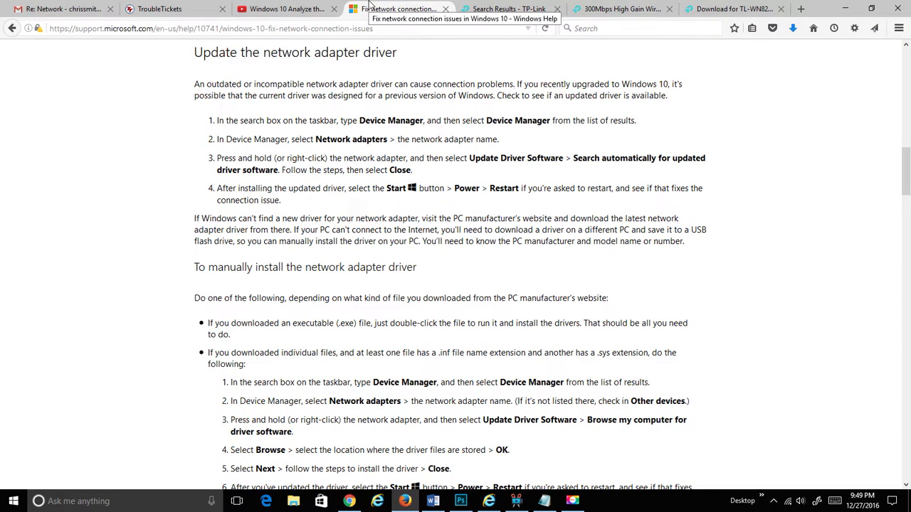